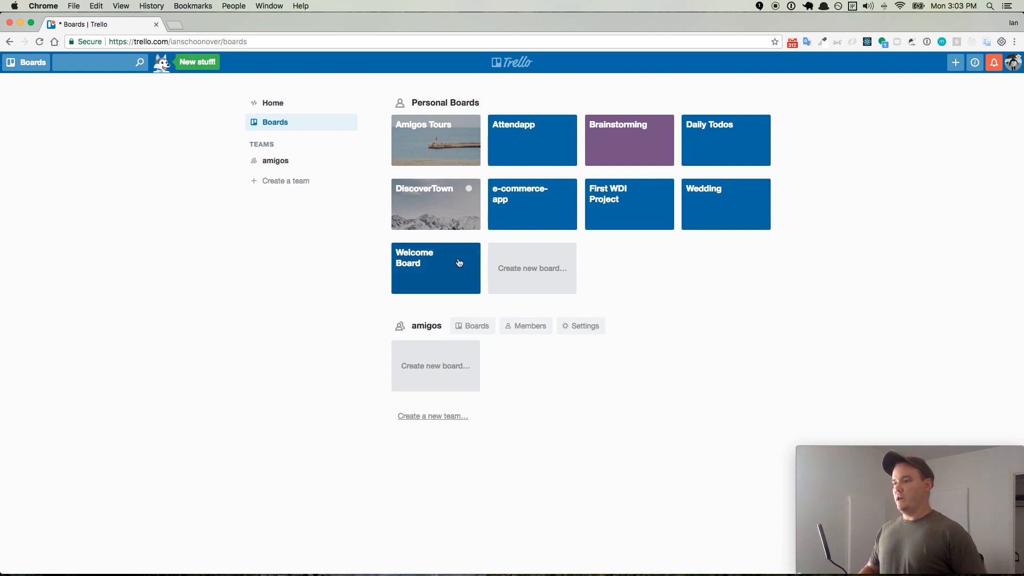
- Start a new personal board and choose the shark photo as its background
{"action": "left_click", "coordinate": [542, 273]}
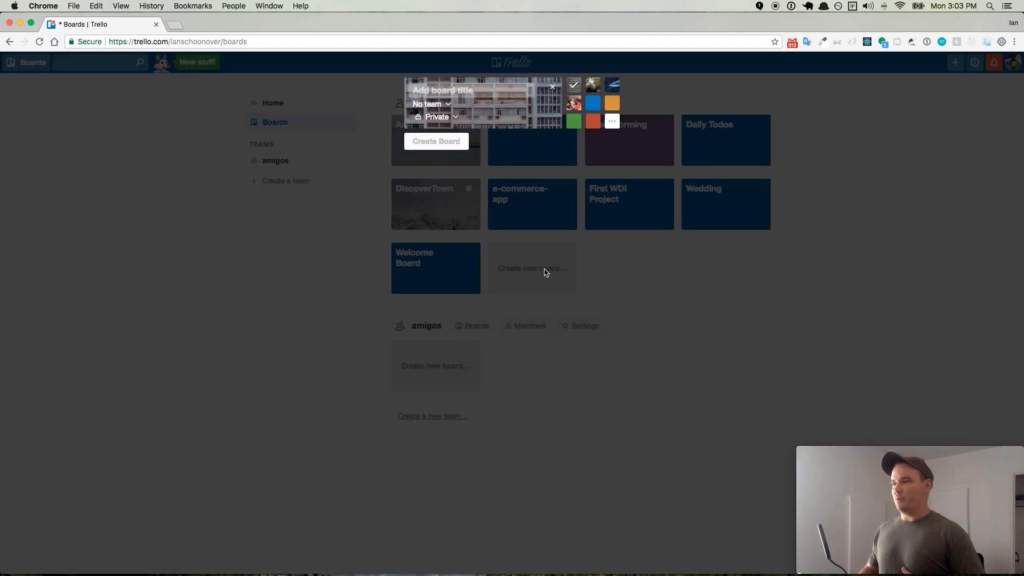
{"action": "left_click", "coordinate": [612, 84]}
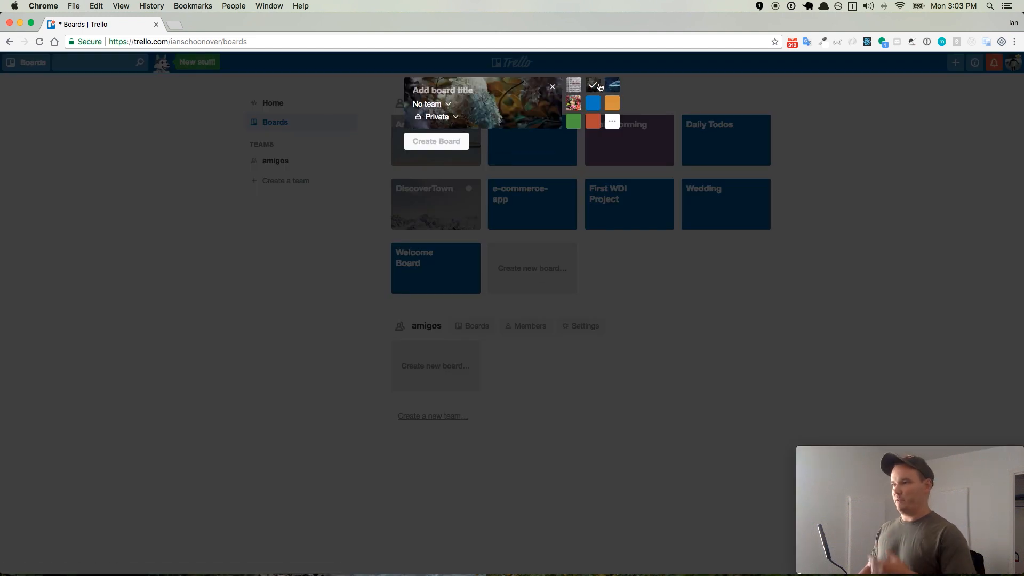
{"action": "left_click", "coordinate": [612, 102]}
{"action": "left_click", "coordinate": [591, 103]}
{"action": "left_click", "coordinate": [578, 104]}
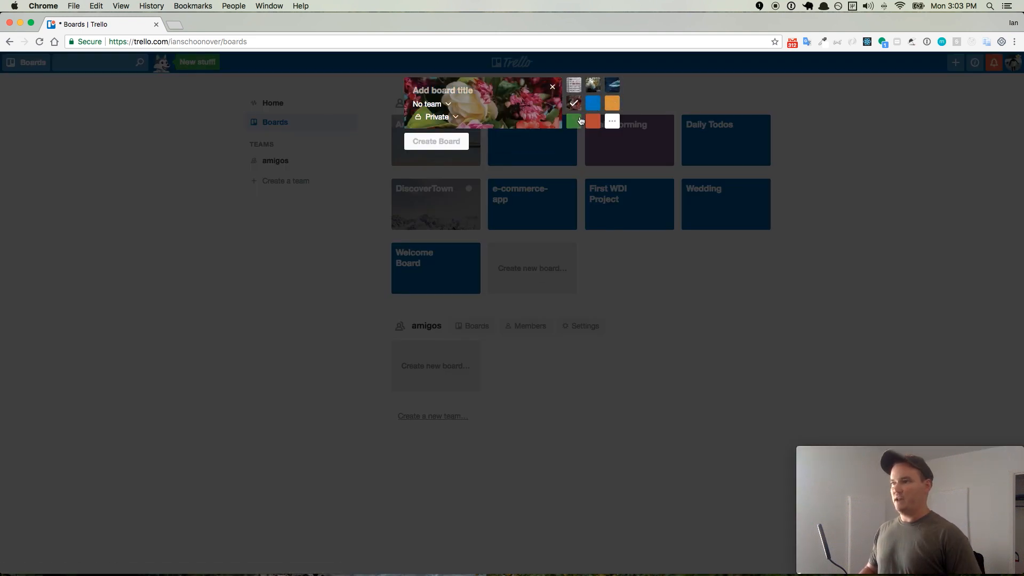
{"action": "left_click", "coordinate": [592, 85]}
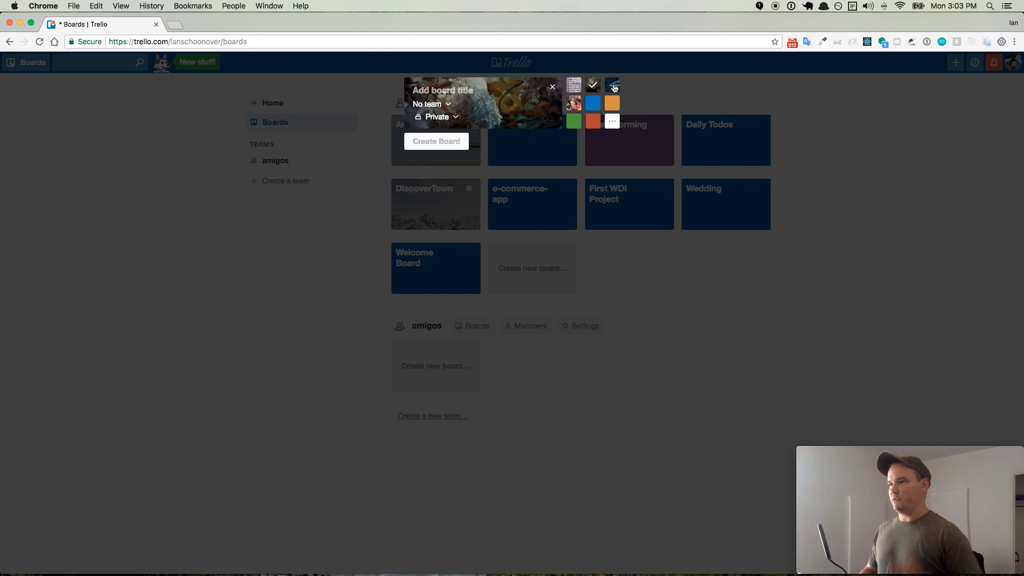
{"action": "left_click", "coordinate": [612, 85]}
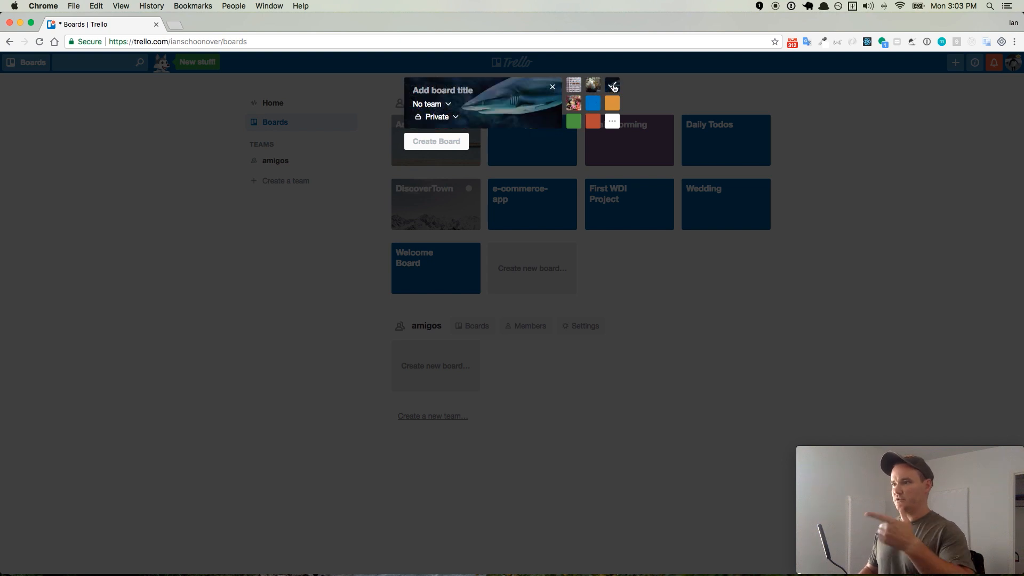
- Title the new board "Productivity DEMO" and create it as a private board without a team
{"action": "left_click", "coordinate": [466, 91]}
{"action": "type", "text": "Pr"}
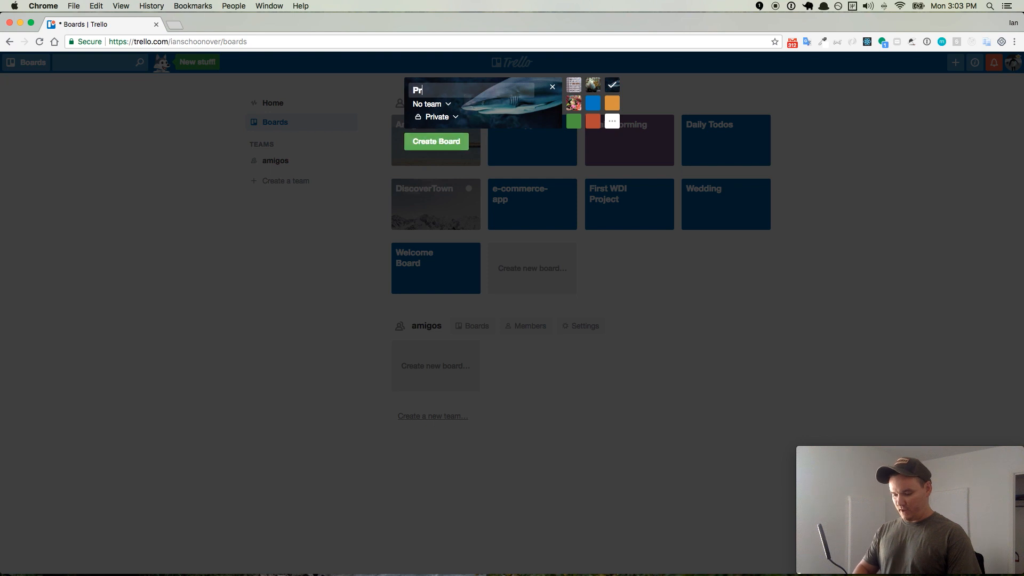
{"action": "type", "text": "oductivity DEMO"}
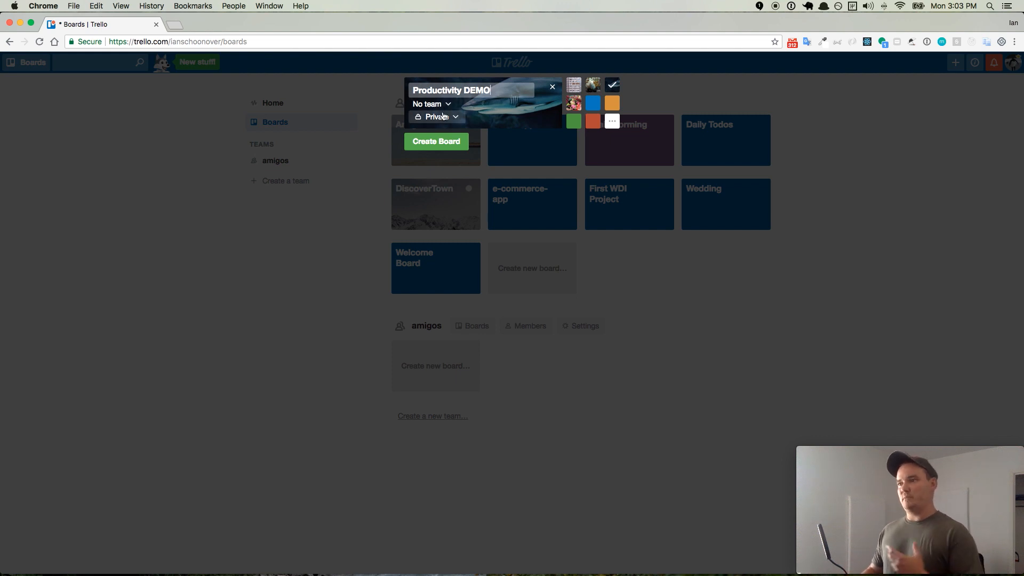
{"action": "left_click", "coordinate": [445, 142]}
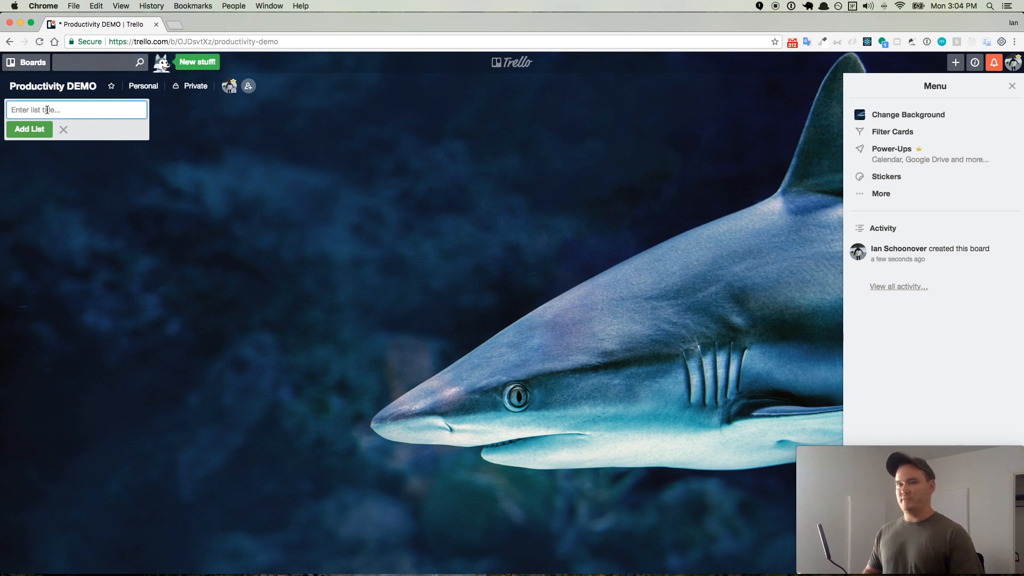
- Add two lists to the empty board, named "Backlog" and "Currently Doing"
{"action": "type", "text": "Backlog"}
{"action": "left_click", "coordinate": [30, 129]}
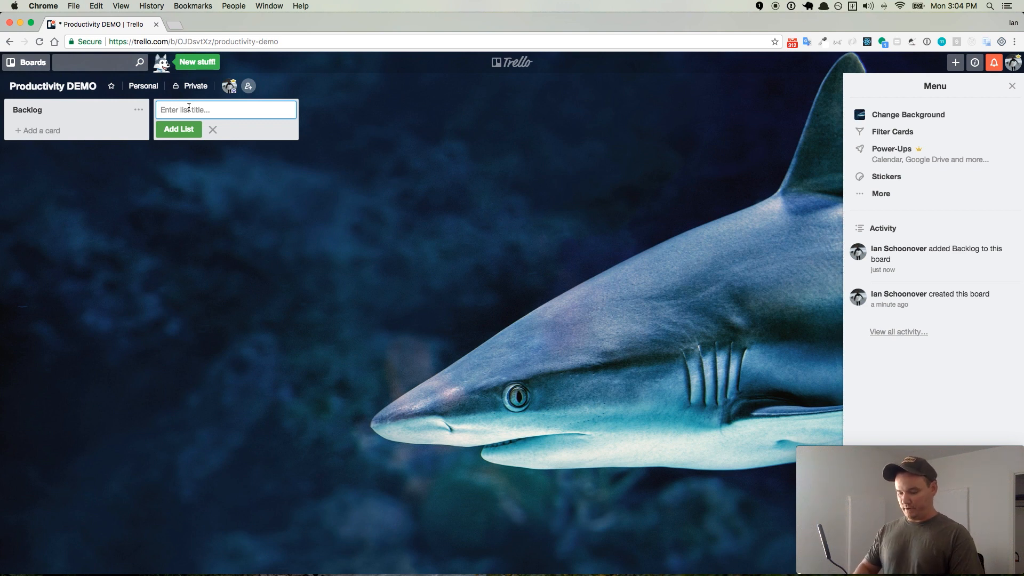
{"action": "type", "text": "Current"}
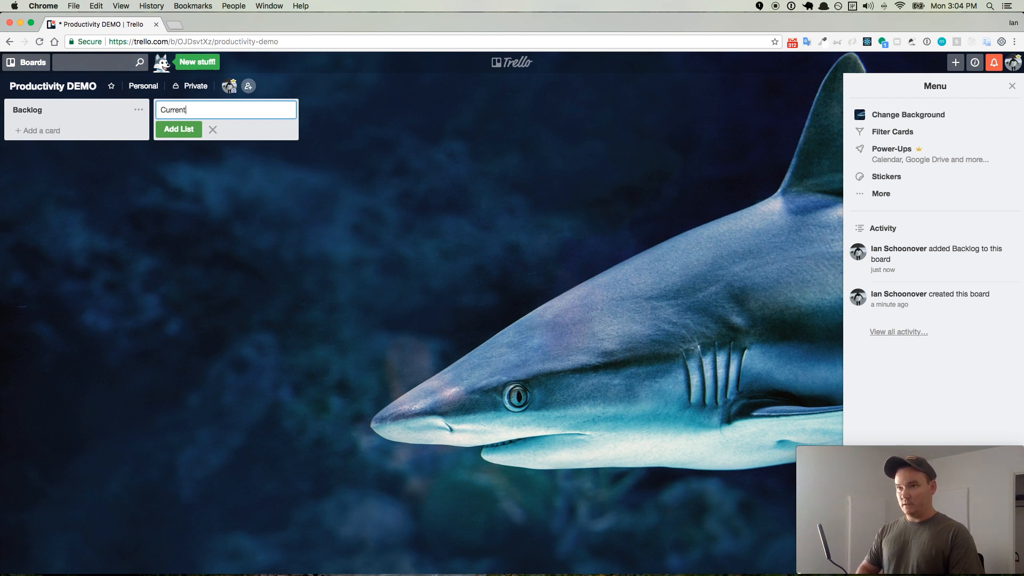
{"action": "type", "text": "ly Doing"}
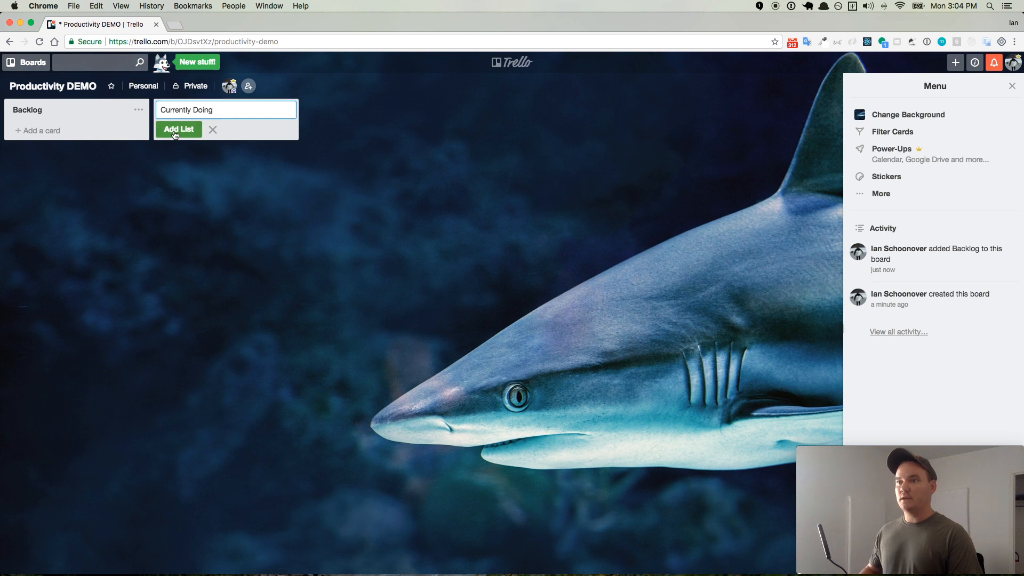
{"action": "key", "text": "Return"}
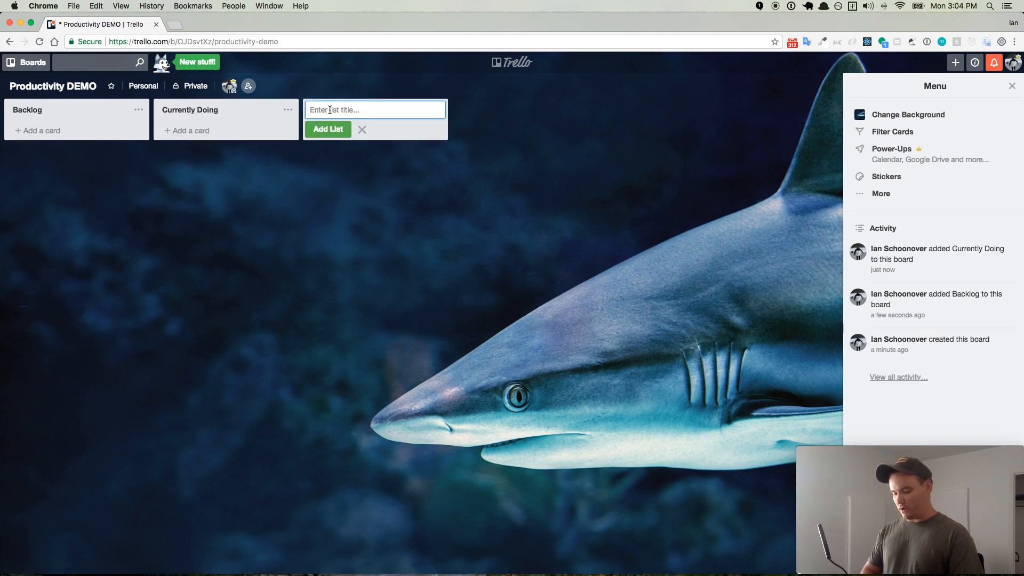
- Add two more lists after Currently Doing, named "Quality Control" and "Done"
{"action": "type", "text": "Quality Control"}
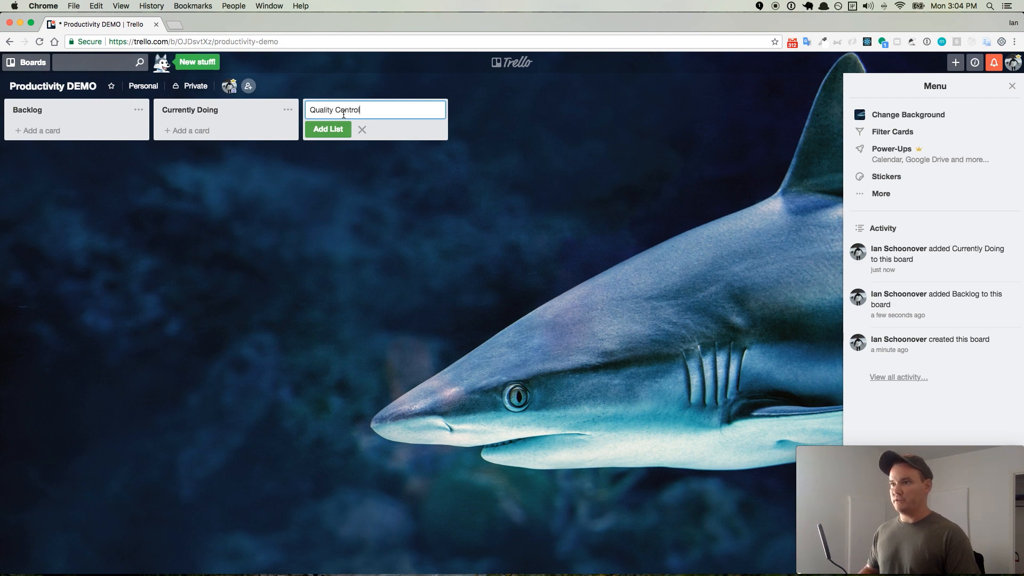
{"action": "left_click", "coordinate": [336, 129]}
{"action": "type", "text": "Done"}
{"action": "left_click", "coordinate": [490, 128]}
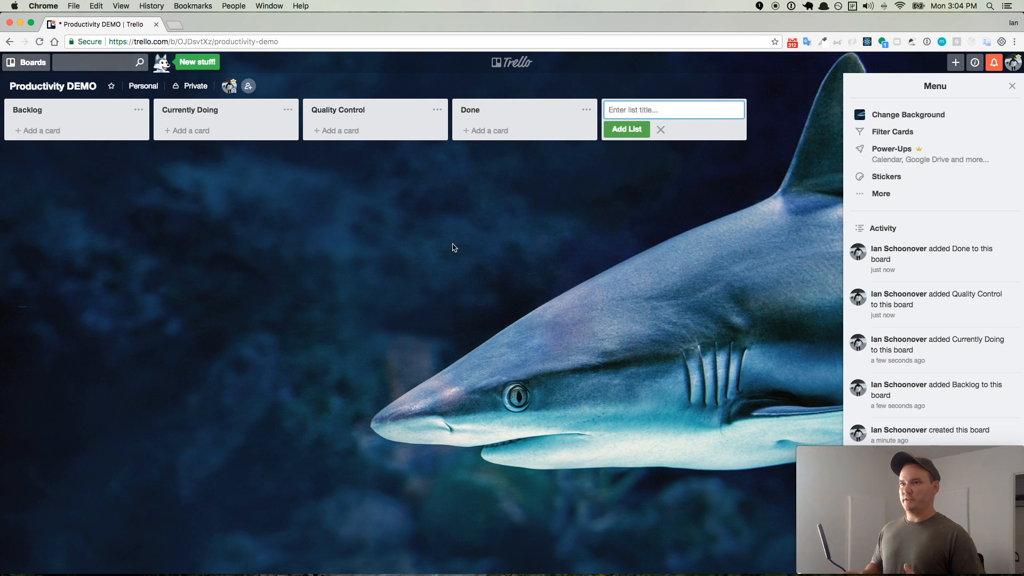
- Add a card titled "Design the database" to the Backlog list
{"action": "left_click", "coordinate": [55, 136]}
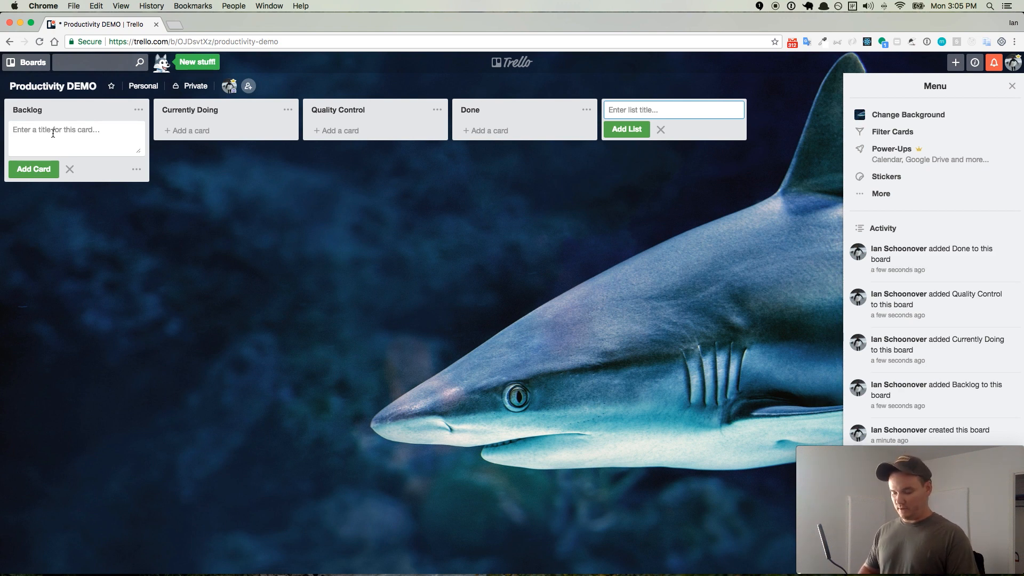
{"action": "type", "text": "Plan out the"}
{"action": "left_click_drag", "start_coordinate": [13, 130], "coordinate": [40, 130]}
{"action": "type", "text": "Design the database"}
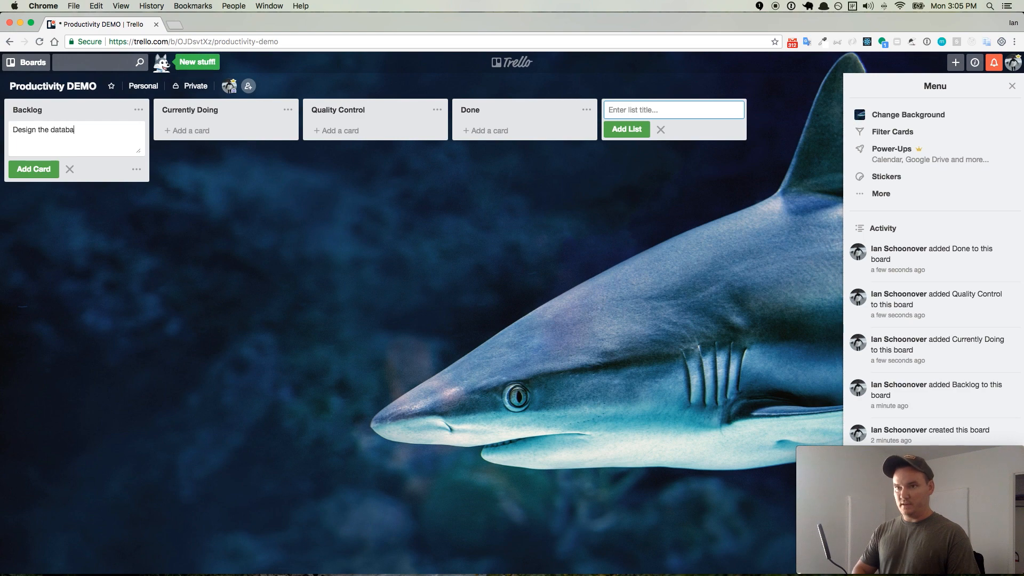
{"action": "left_click", "coordinate": [32, 168]}
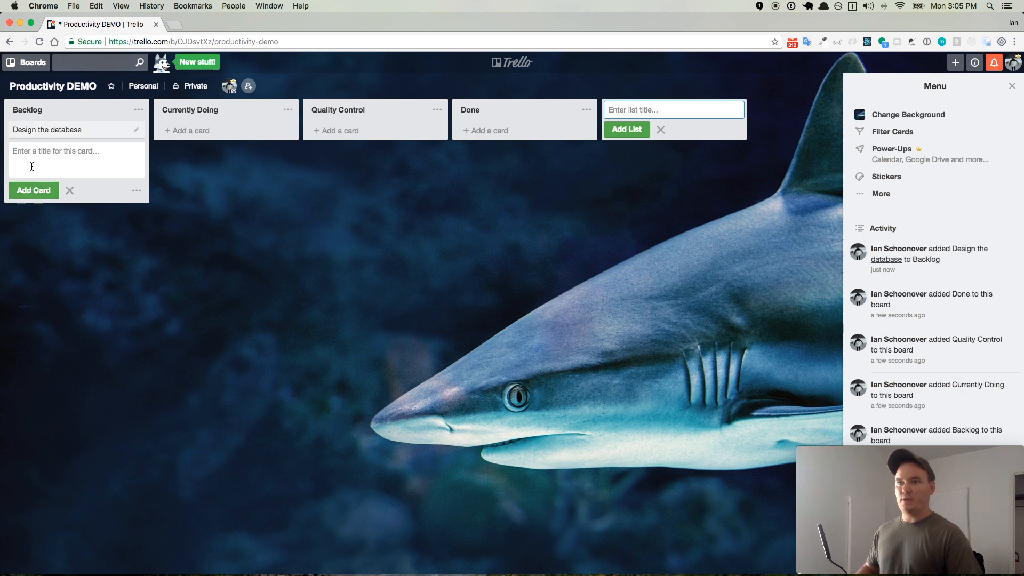
- Give the Design the database card the description "Decide how models will be oriented" with dashed lines for Post, Comment and User, and save it
{"action": "left_click", "coordinate": [60, 133]}
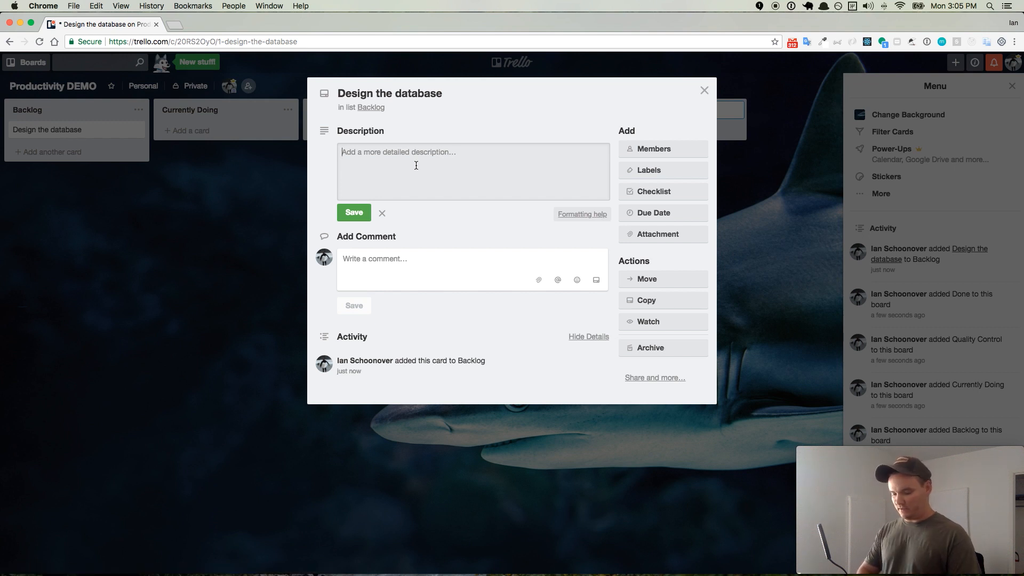
{"action": "type", "text": "Decid"}
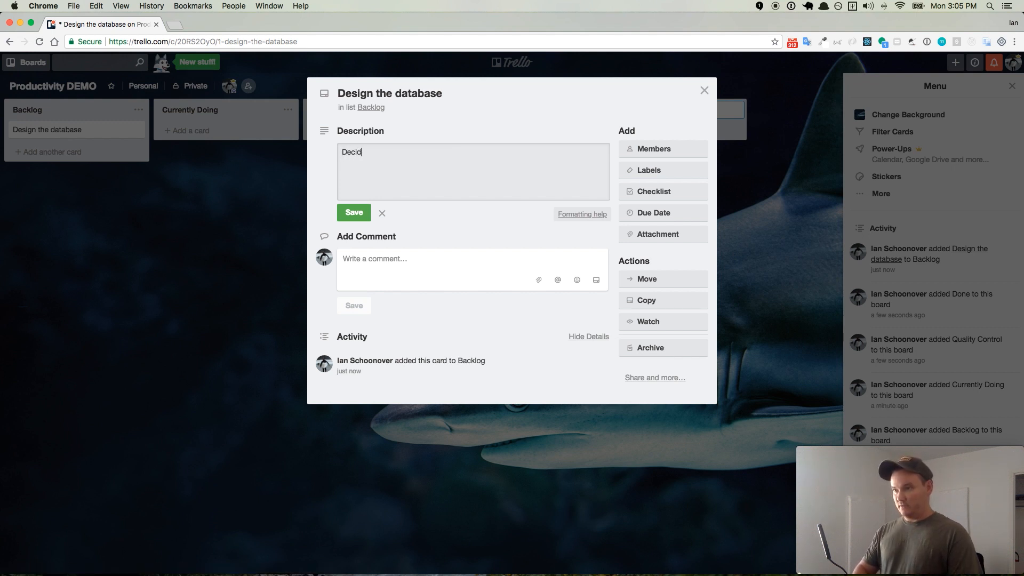
{"action": "type", "text": "e how models wil"}
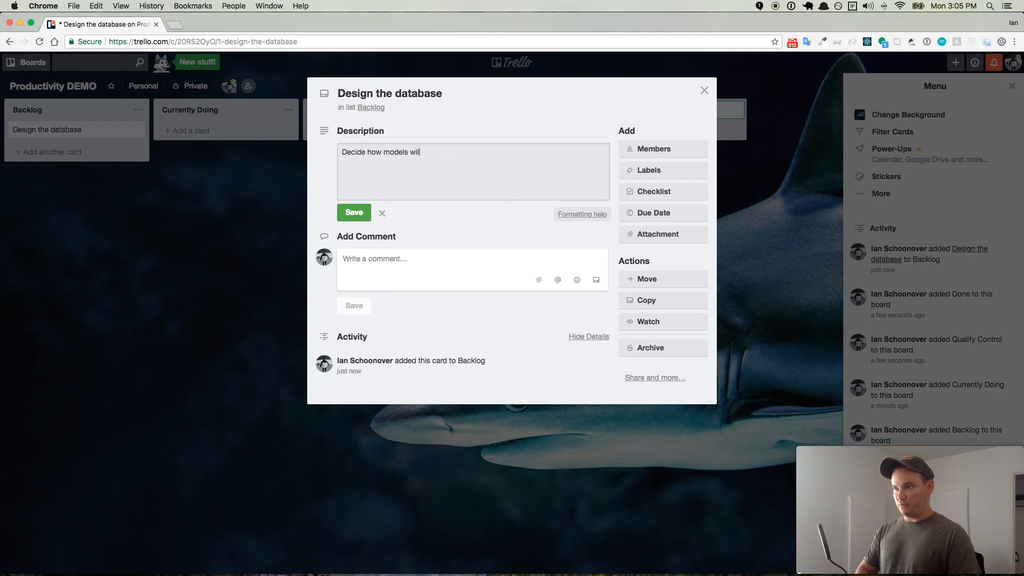
{"action": "type", "text": "l be oriented"}
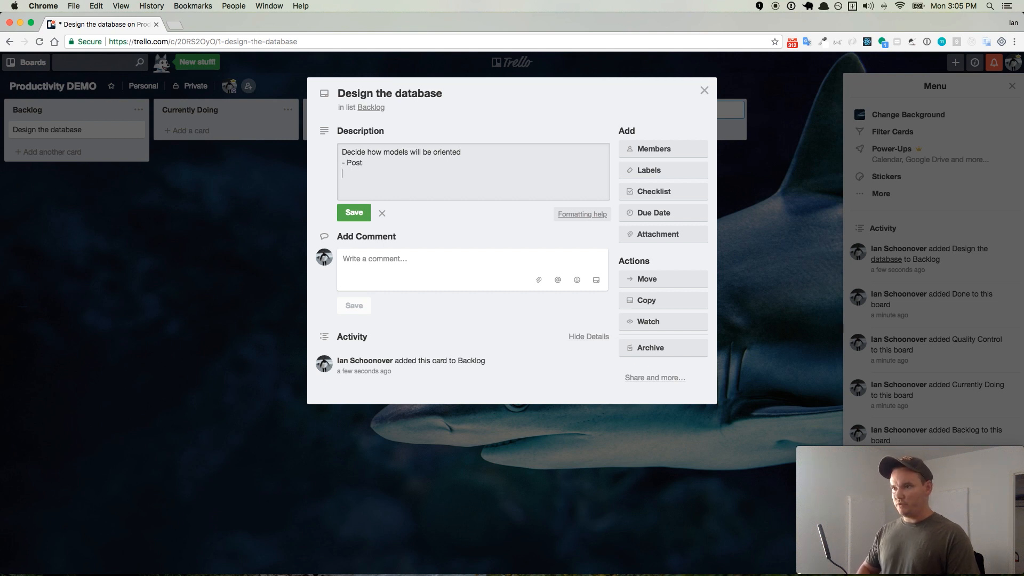
{"action": "key", "text": "Return"}
{"action": "type", "text": "- Comment "}
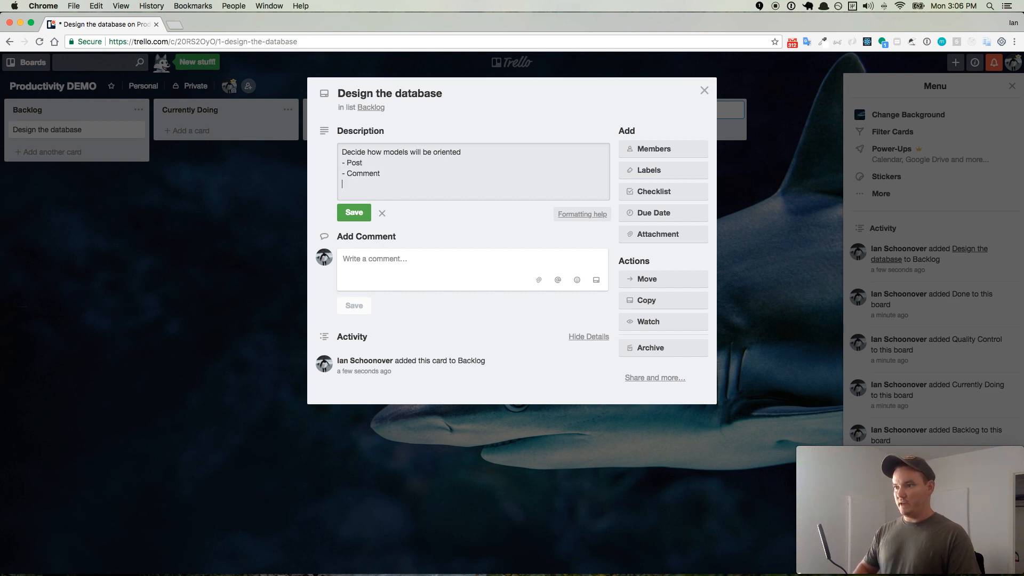
{"action": "type", "text": "User"}
{"action": "key", "text": "super+Left"}
{"action": "type", "text": "-"}
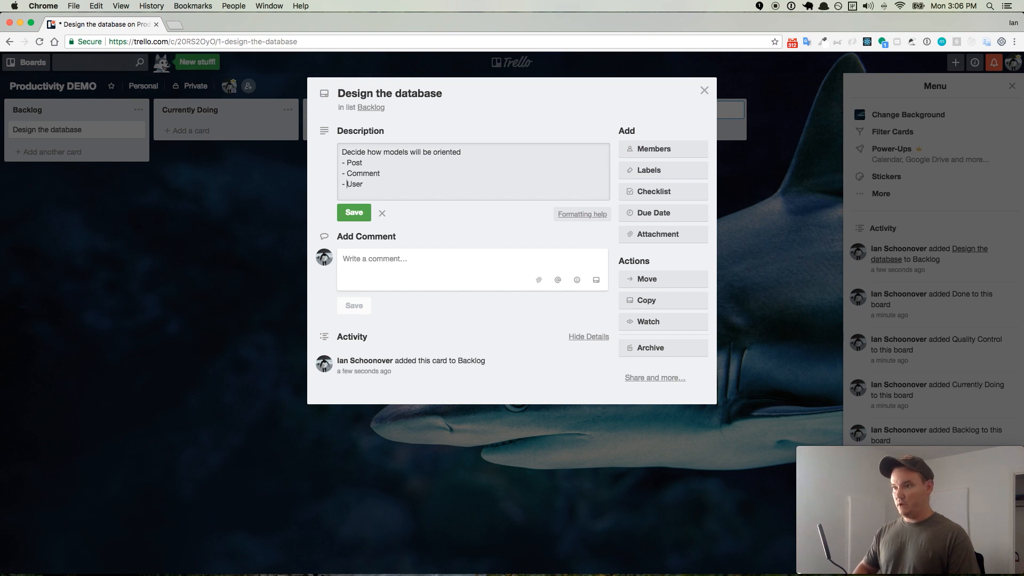
{"action": "left_click", "coordinate": [353, 213]}
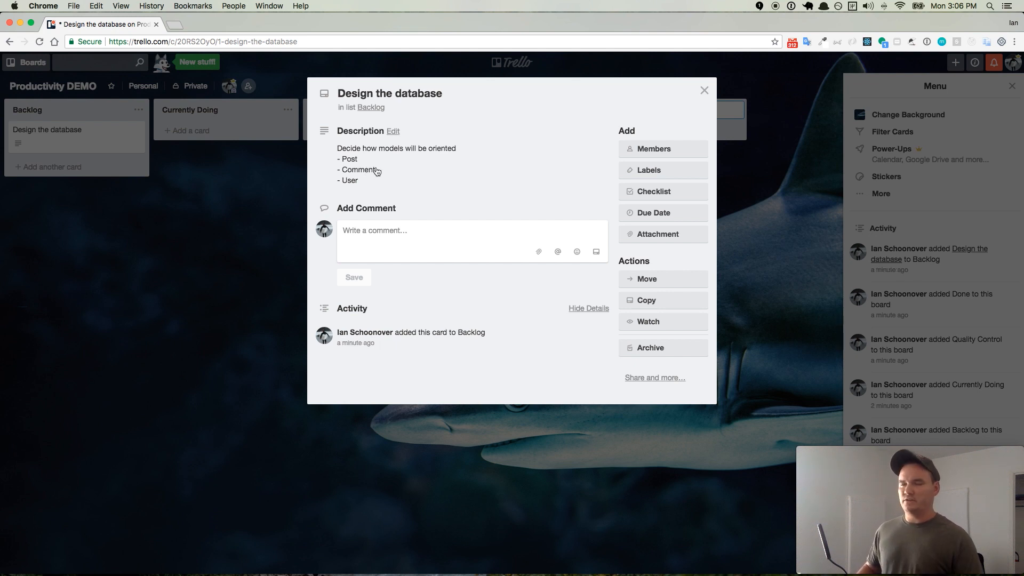
- Post the comment "Why are we calling it a post? How about blog?" on the Design the database card and close the card
{"action": "left_click", "coordinate": [386, 232]}
{"action": "type", "text": "Why are we "}
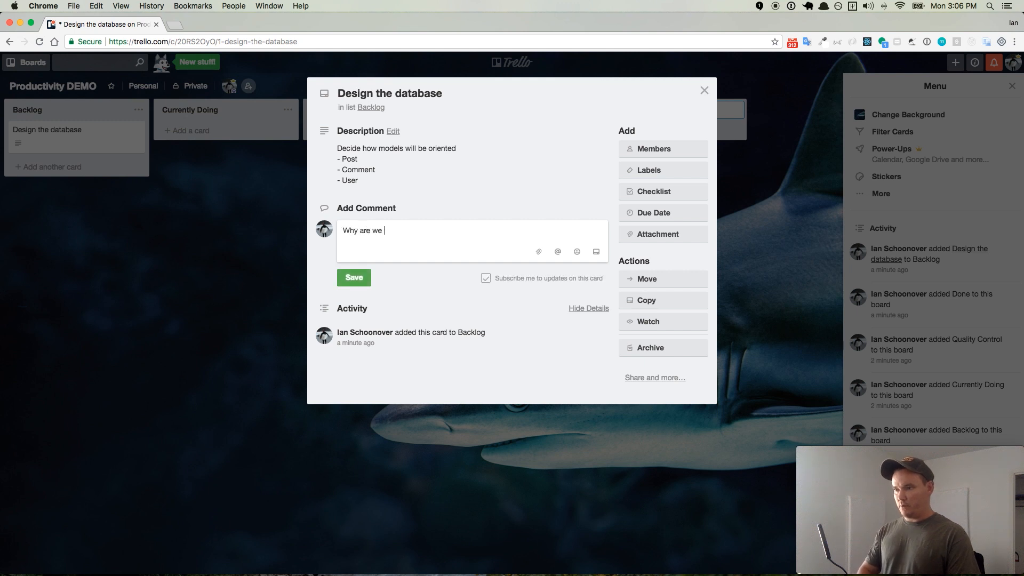
{"action": "type", "text": "calling it a post?"}
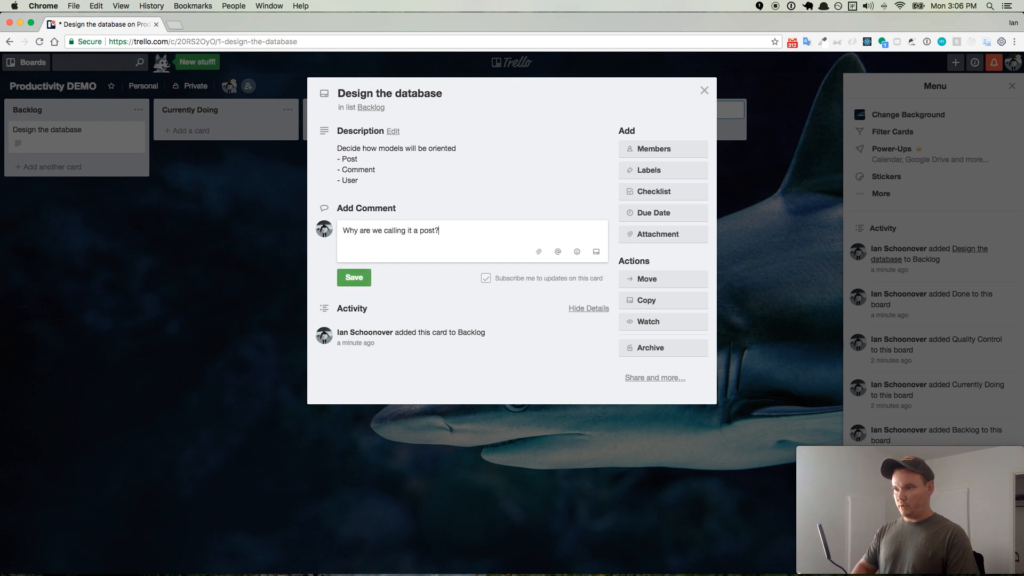
{"action": "type", "text": " How about"}
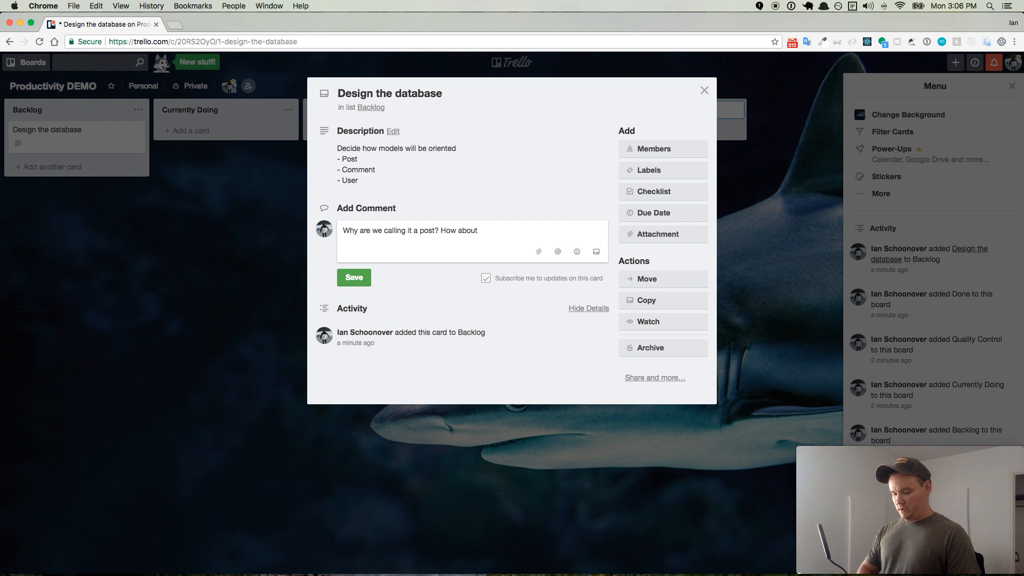
{"action": "type", "text": " blog?"}
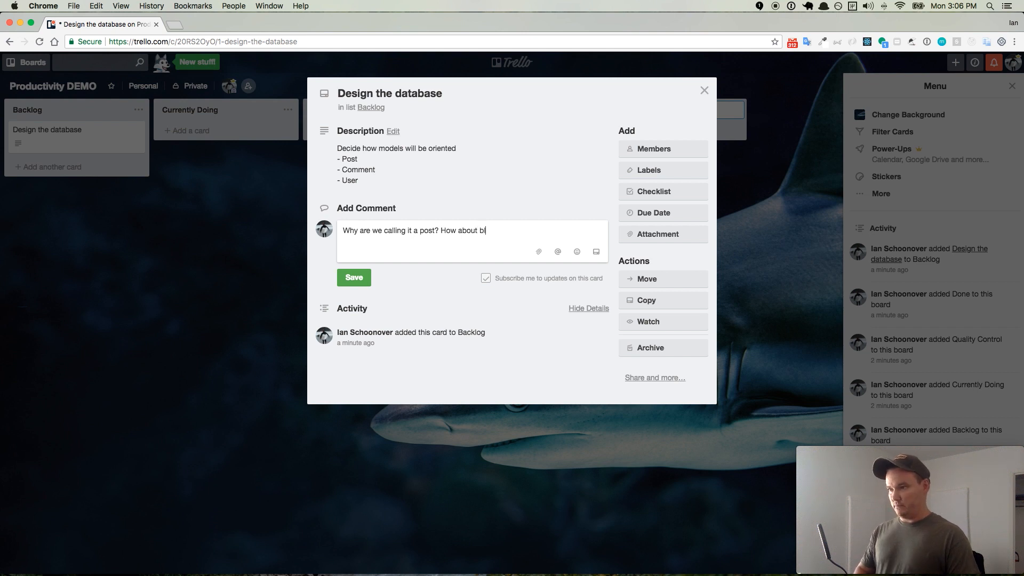
{"action": "left_click", "coordinate": [354, 277]}
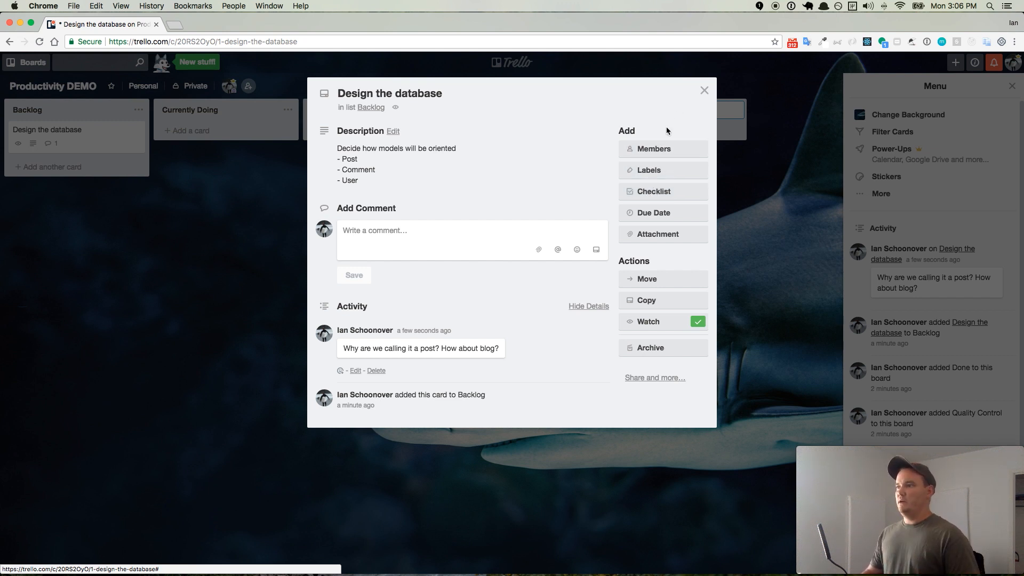
{"action": "left_click", "coordinate": [705, 90]}
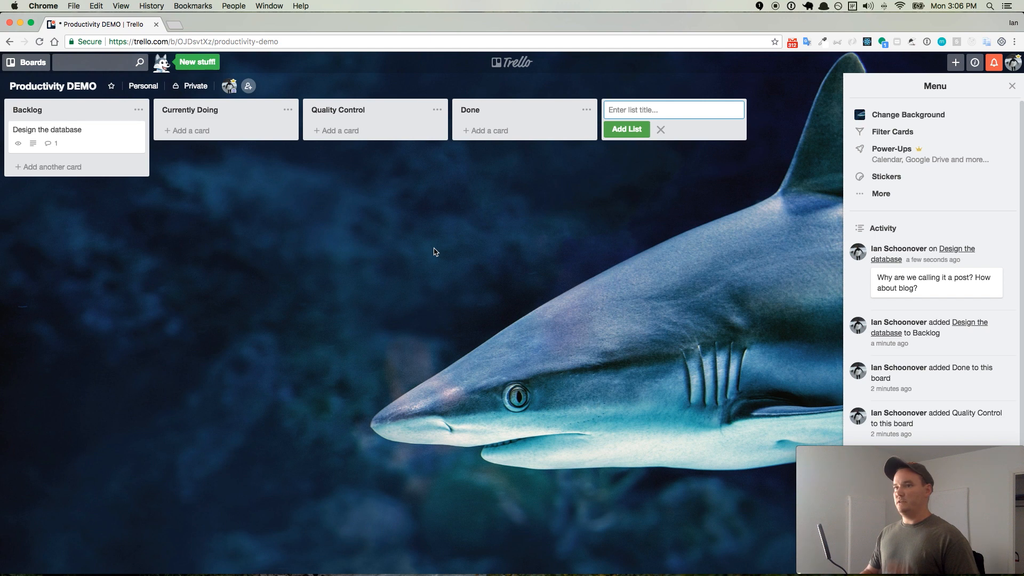
{"action": "left_click", "coordinate": [248, 86]}
{"action": "left_click", "coordinate": [189, 185]}
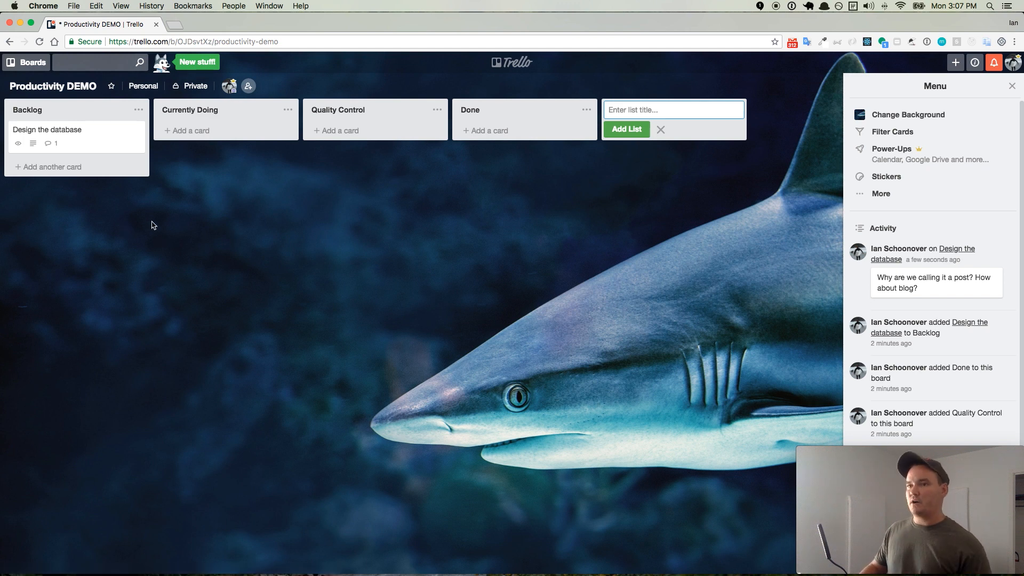
- Add a second card titled "Build out Models" to the Backlog list
{"action": "left_click", "coordinate": [65, 174]}
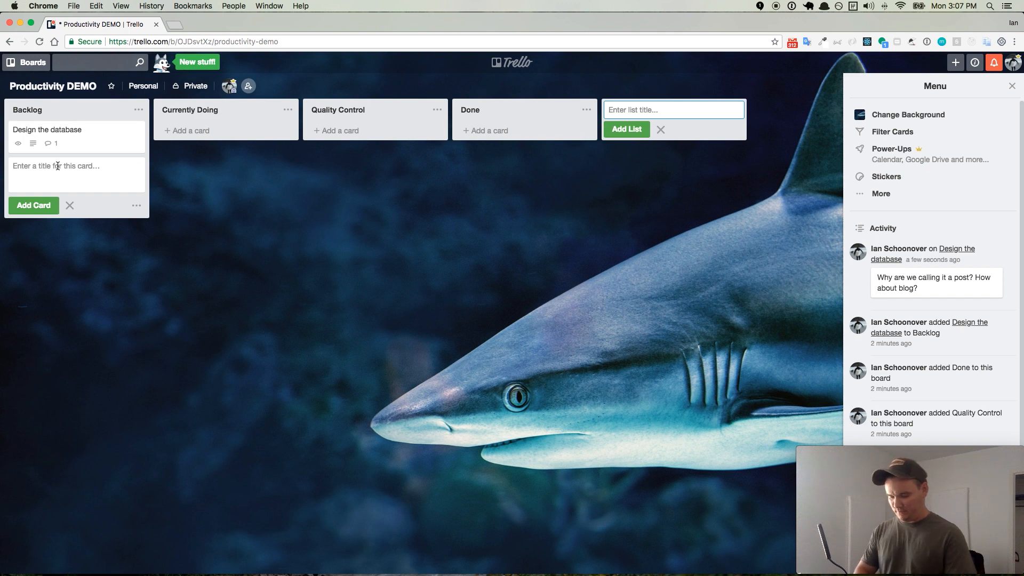
{"action": "type", "text": "Build out"}
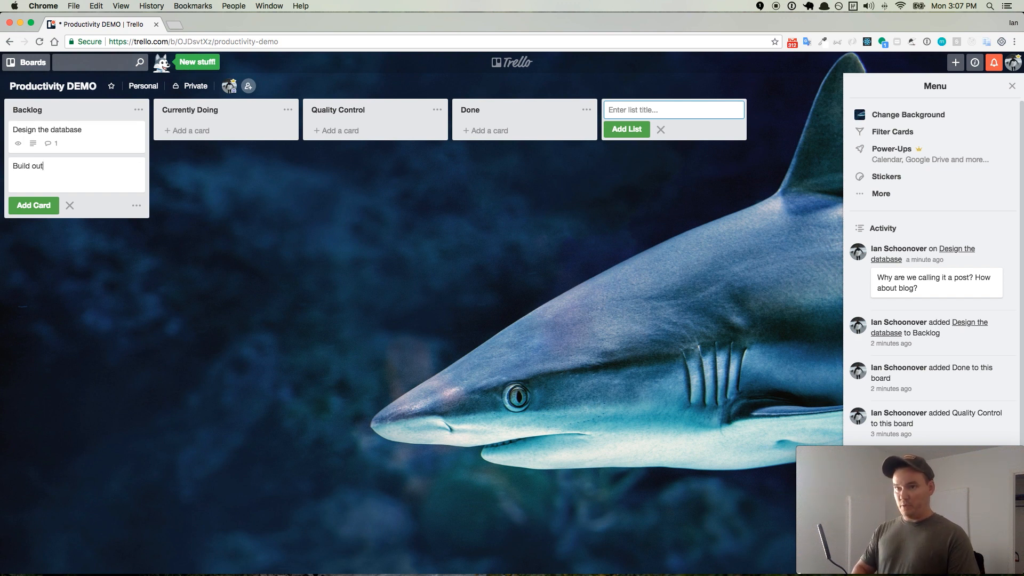
{"action": "type", "text": " Models"}
{"action": "left_click", "coordinate": [39, 209]}
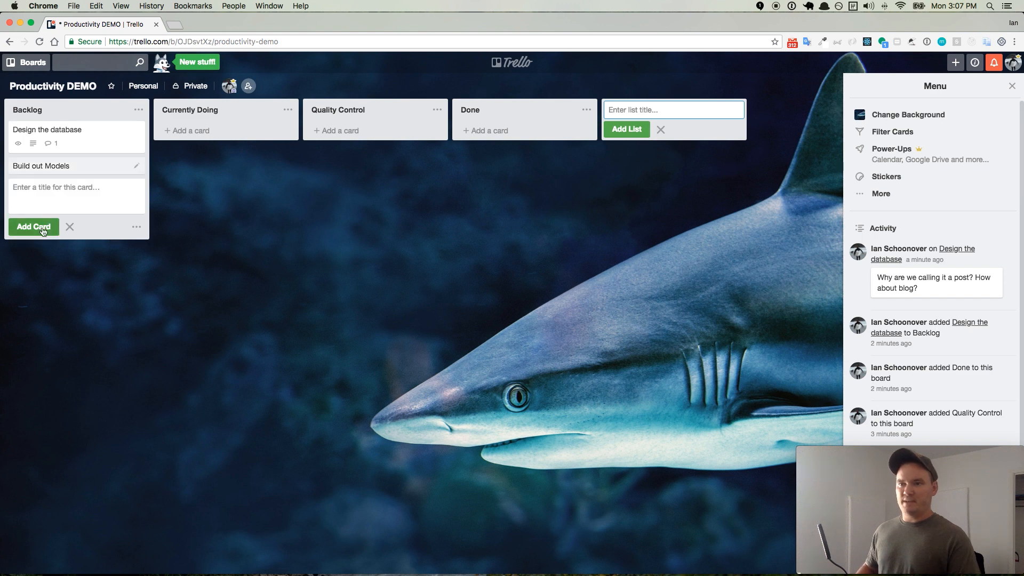
- Add a card titled "Build out Views" to the Backlog list
{"action": "type", "text": "build out views"}
{"action": "key", "text": "Left"}
{"action": "key", "text": "Left"}
{"action": "key", "text": "BackSpace"}
{"action": "type", "text": "V"}
{"action": "key", "text": "Left"}
{"action": "key", "text": "Left"}
{"action": "key", "text": "Left"}
{"action": "key", "text": "Left"}
{"action": "key", "text": "Left"}
{"action": "key", "text": "Left"}
{"action": "key", "text": "Left"}
{"action": "key", "text": "Left"}
{"action": "key", "text": "Left"}
{"action": "key", "text": "Left"}
{"action": "key", "text": "BackSpace"}
{"action": "type", "text": "B"}
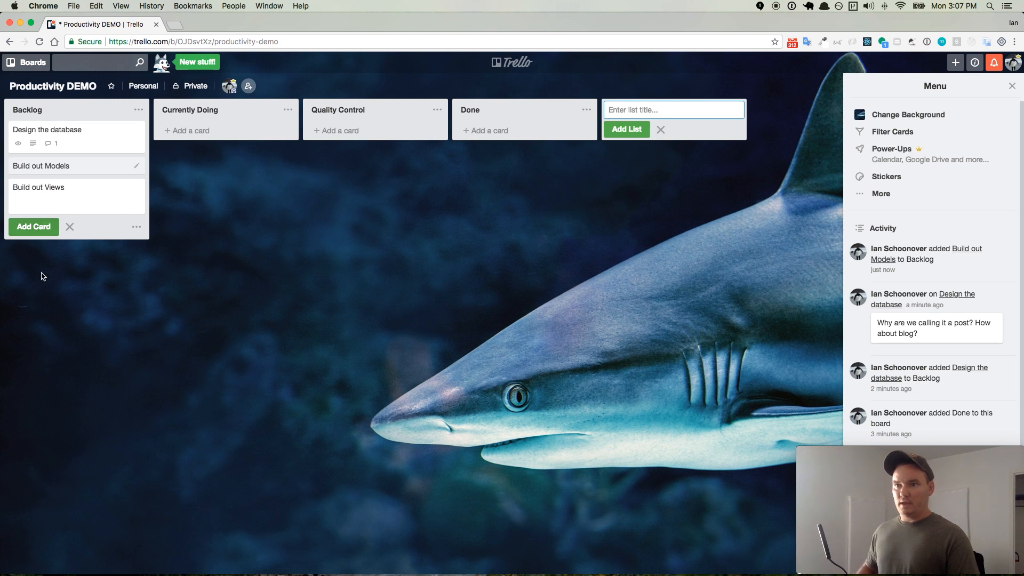
{"action": "left_click", "coordinate": [36, 232]}
- Add two more Backlog cards titled "Build out Routes" and "Build out Controllers"
{"action": "type", "text": "Build out Routes"}
{"action": "left_click", "coordinate": [28, 248]}
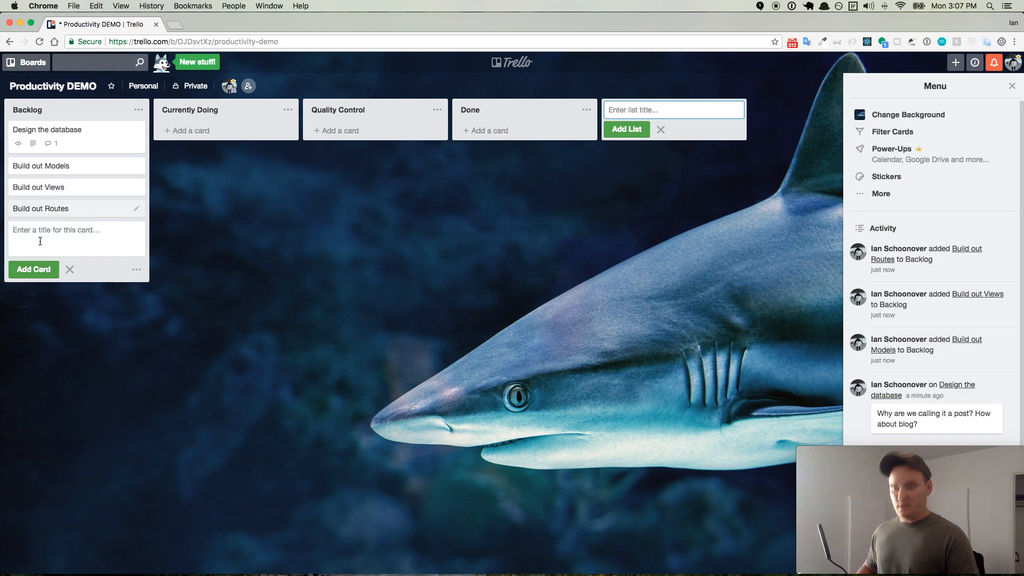
{"action": "type", "text": "Build out Controller"}
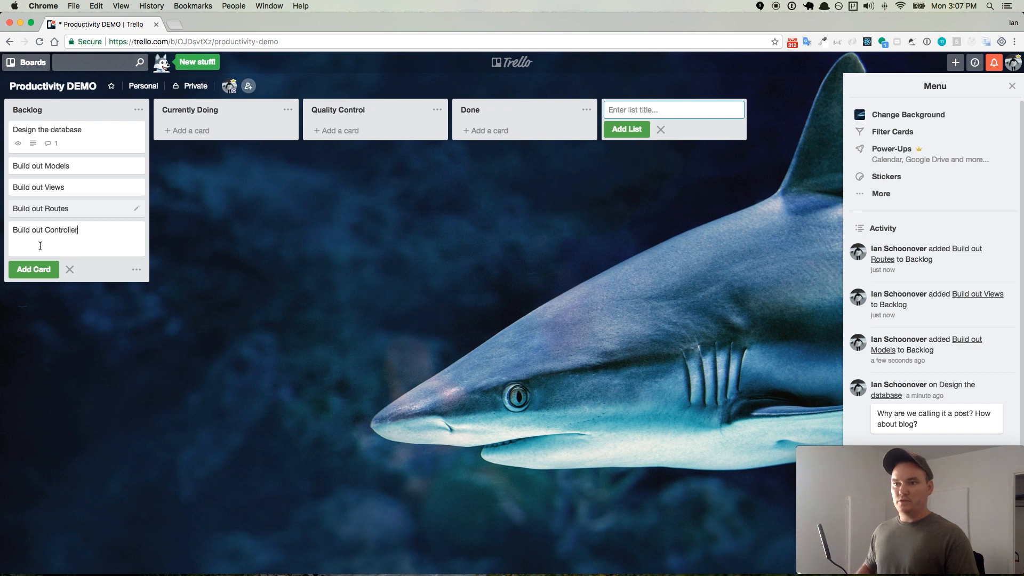
{"action": "type", "text": "s"}
{"action": "left_click", "coordinate": [38, 271]}
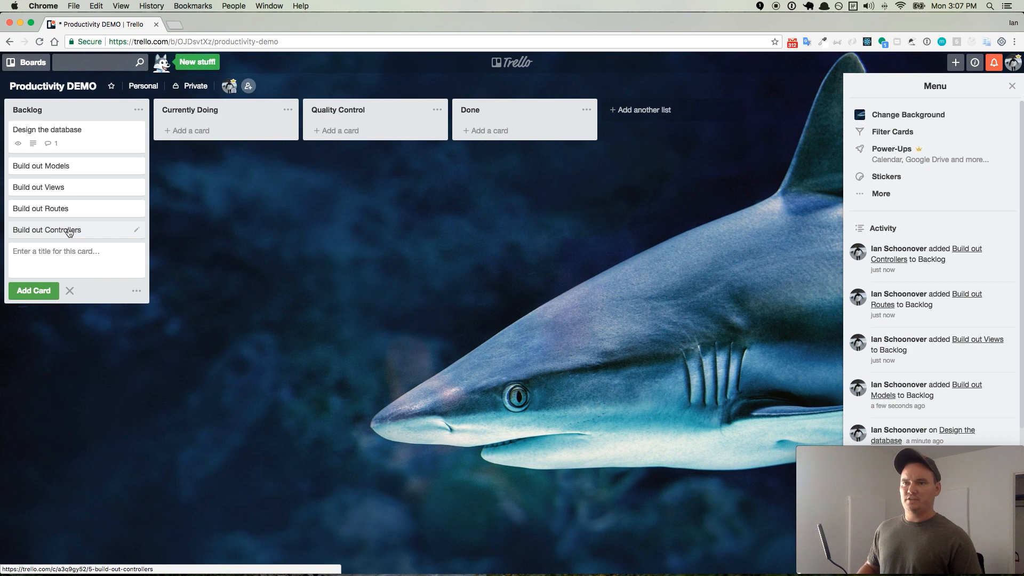
- Move the Build out Controllers card directly below Design the database and give it the green label
{"action": "left_click_drag", "start_coordinate": [68, 233], "coordinate": [62, 165]}
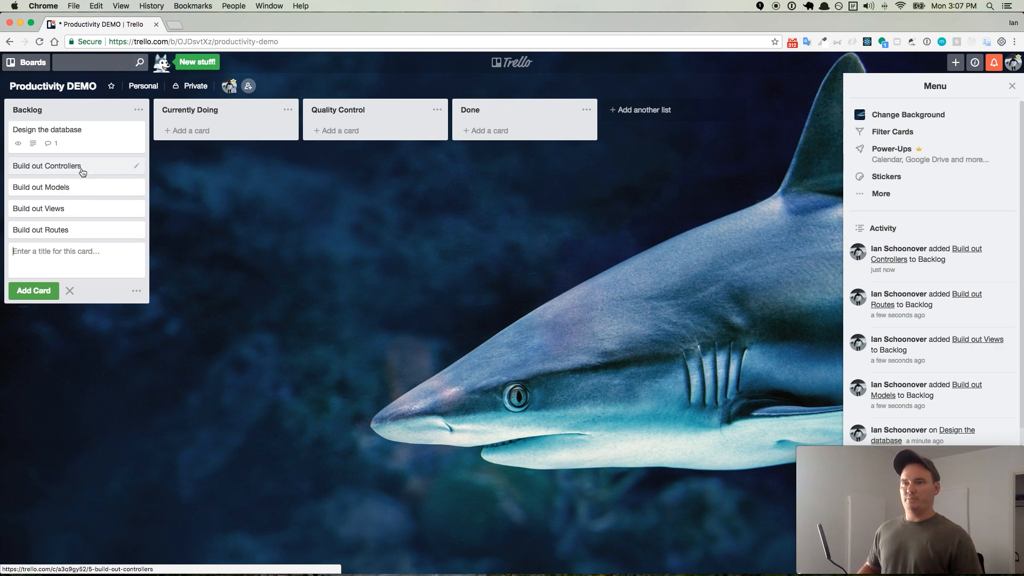
{"action": "left_click", "coordinate": [137, 168]}
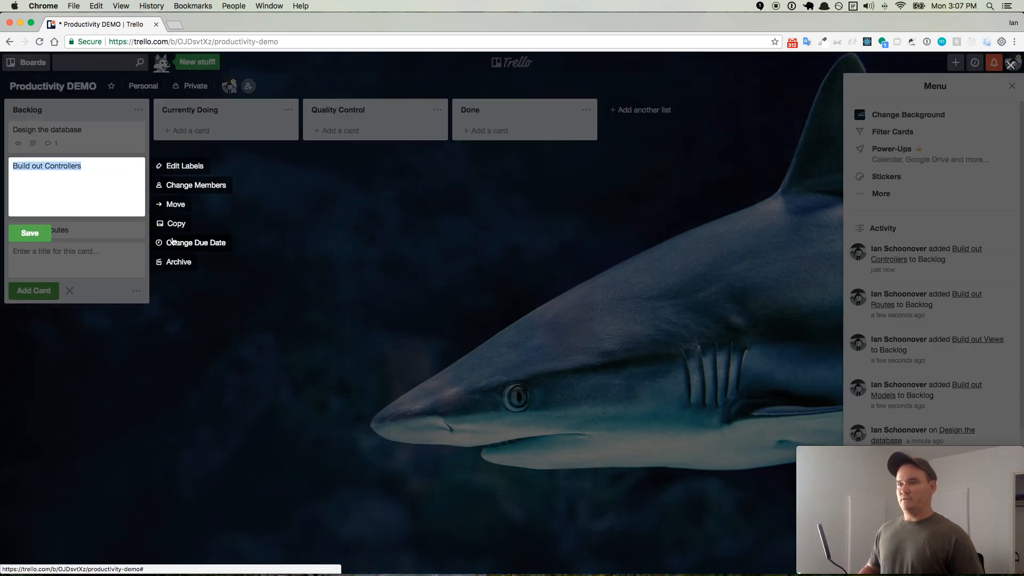
{"action": "left_click", "coordinate": [175, 166]}
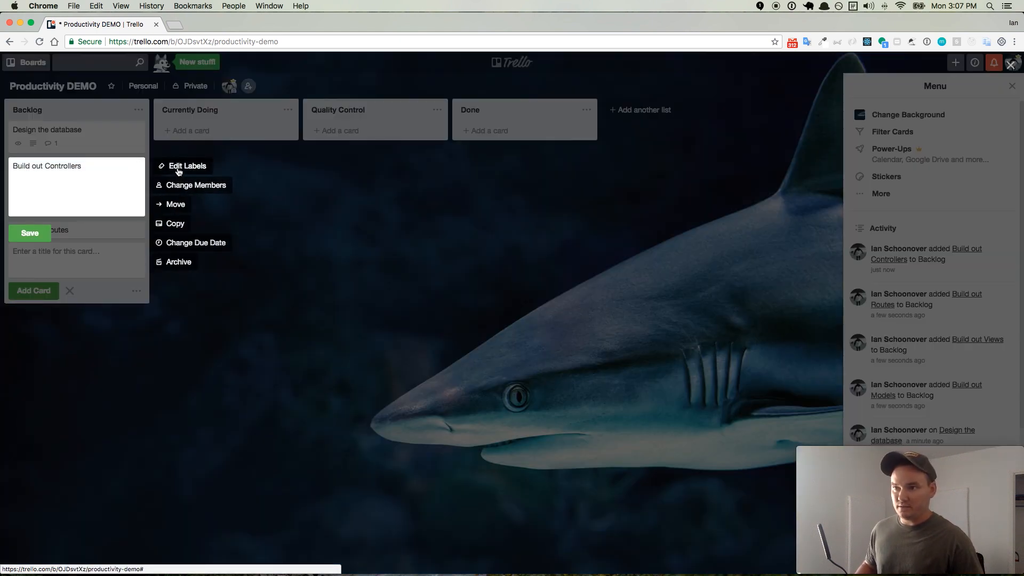
{"action": "left_click", "coordinate": [229, 241]}
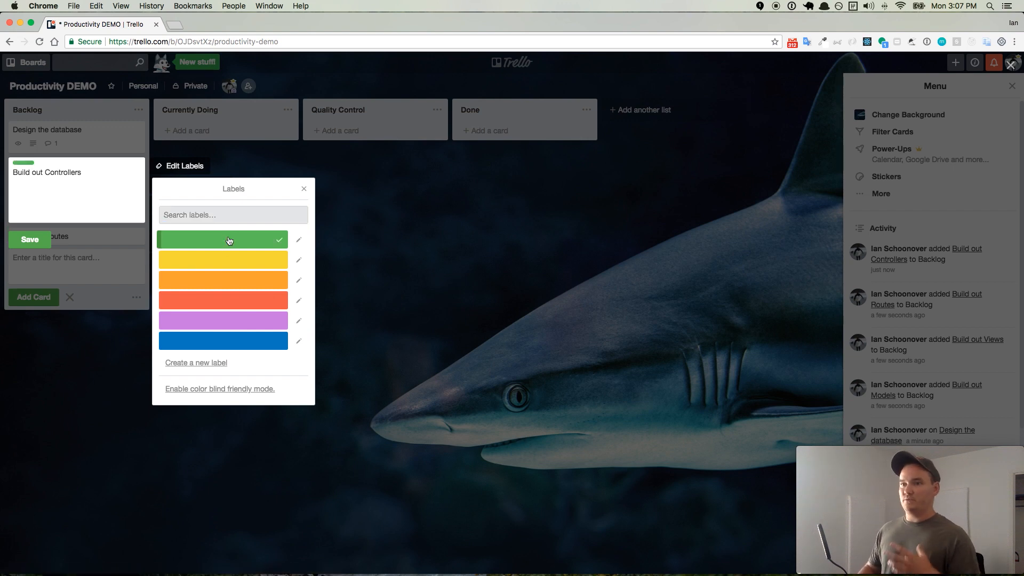
{"action": "left_click", "coordinate": [37, 233]}
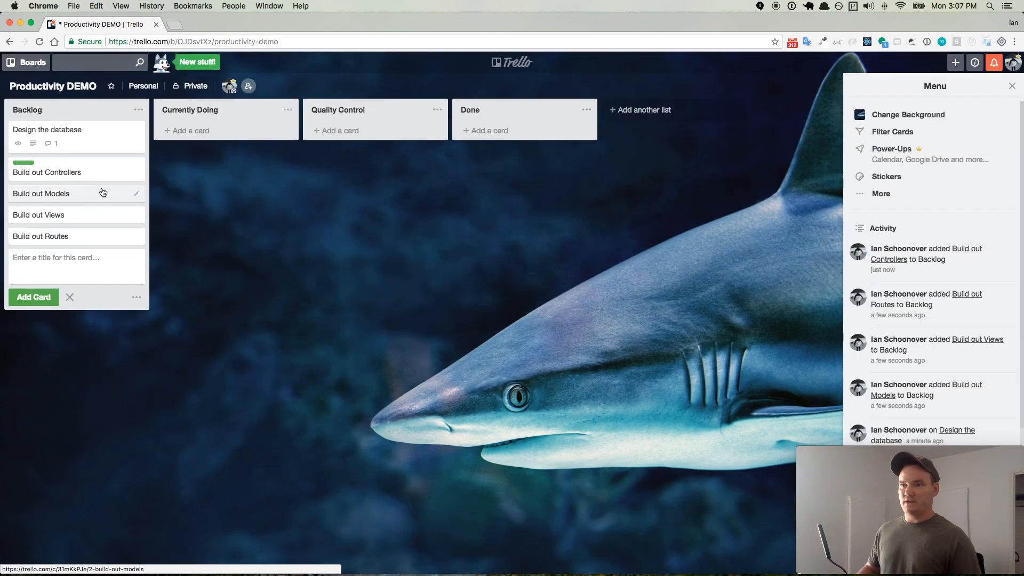
- Give the Build out Models card the yellow label and save it
{"action": "left_click", "coordinate": [137, 193]}
{"action": "left_click", "coordinate": [185, 195]}
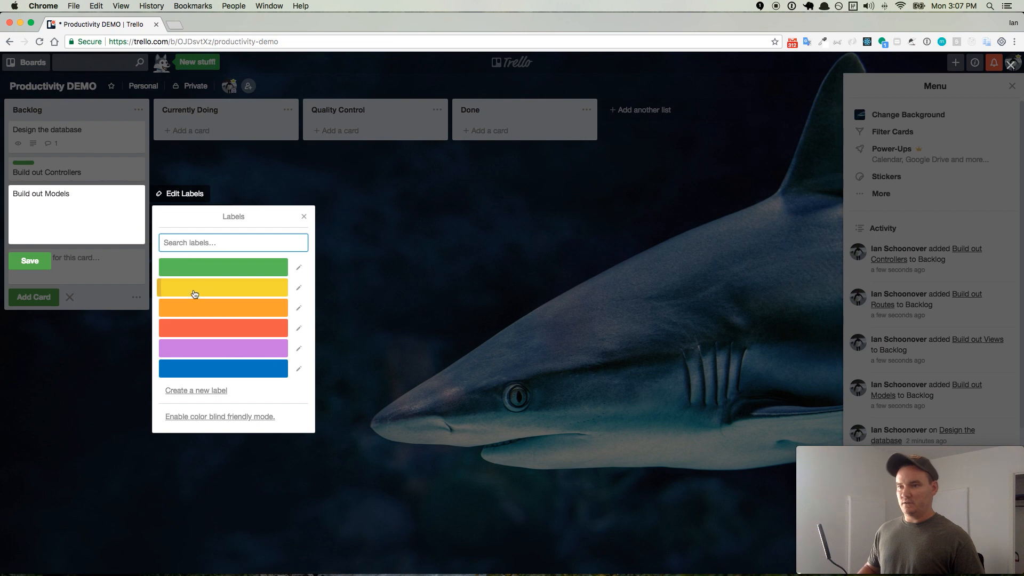
{"action": "left_click", "coordinate": [224, 289]}
{"action": "left_click", "coordinate": [32, 267]}
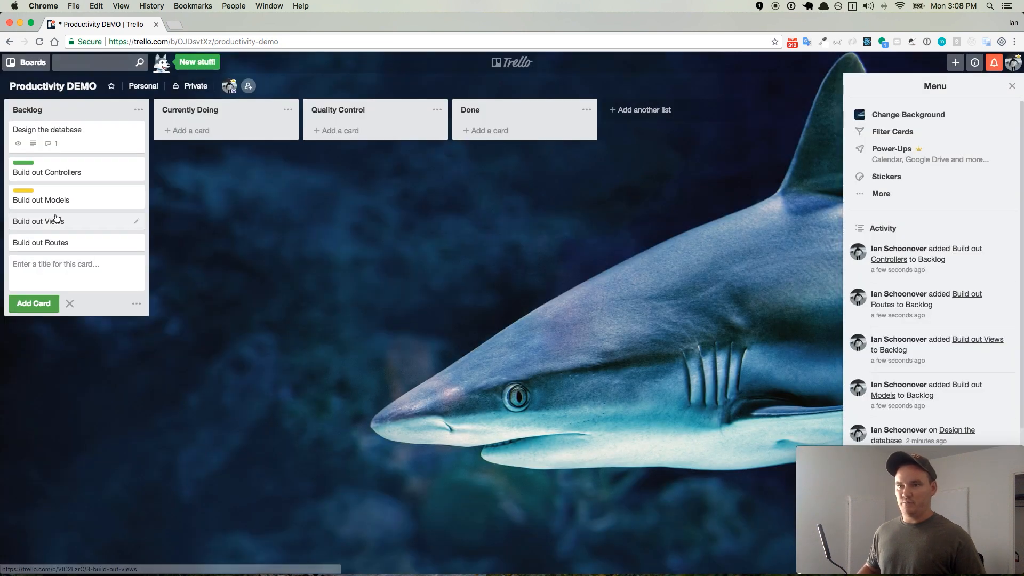
- Give the Build out Views card the orange label and save it
{"action": "left_click", "coordinate": [136, 221]}
{"action": "left_click", "coordinate": [180, 228]}
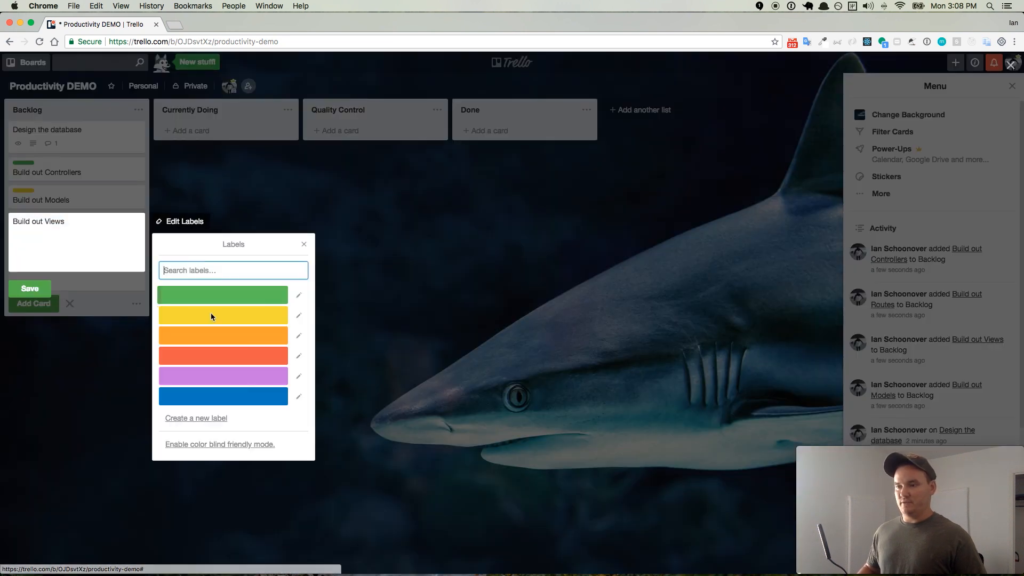
{"action": "left_click", "coordinate": [224, 338]}
{"action": "left_click", "coordinate": [30, 295]}
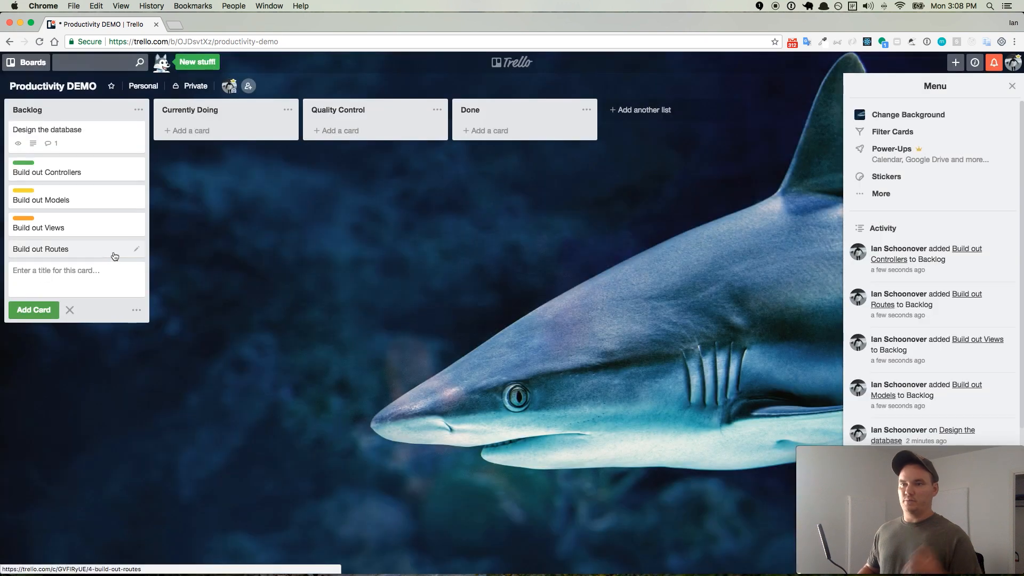
- Give the Build out Routes card the red label and save it
{"action": "left_click", "coordinate": [136, 249]}
{"action": "left_click", "coordinate": [181, 249]}
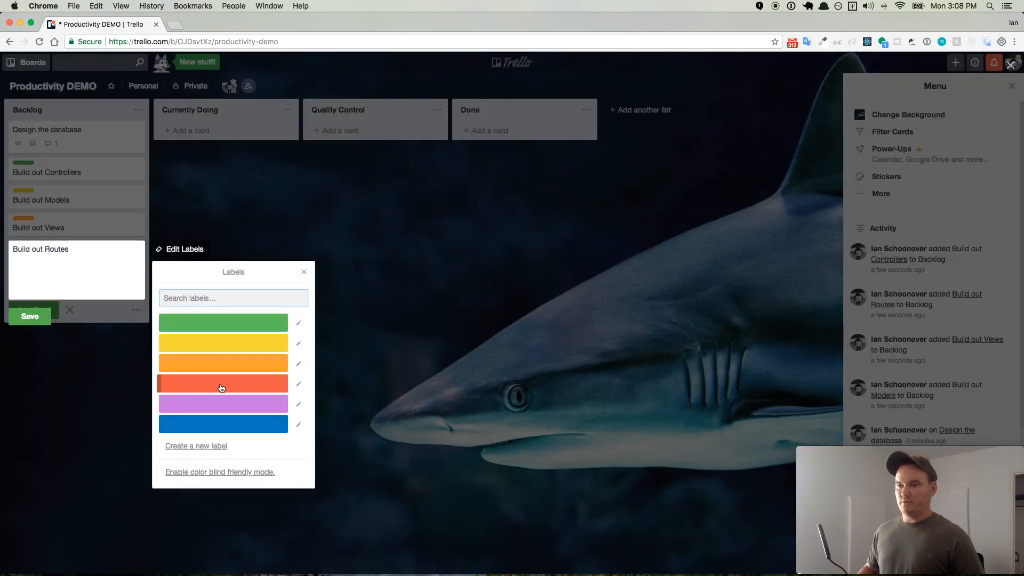
{"action": "left_click", "coordinate": [219, 383]}
{"action": "left_click", "coordinate": [30, 316]}
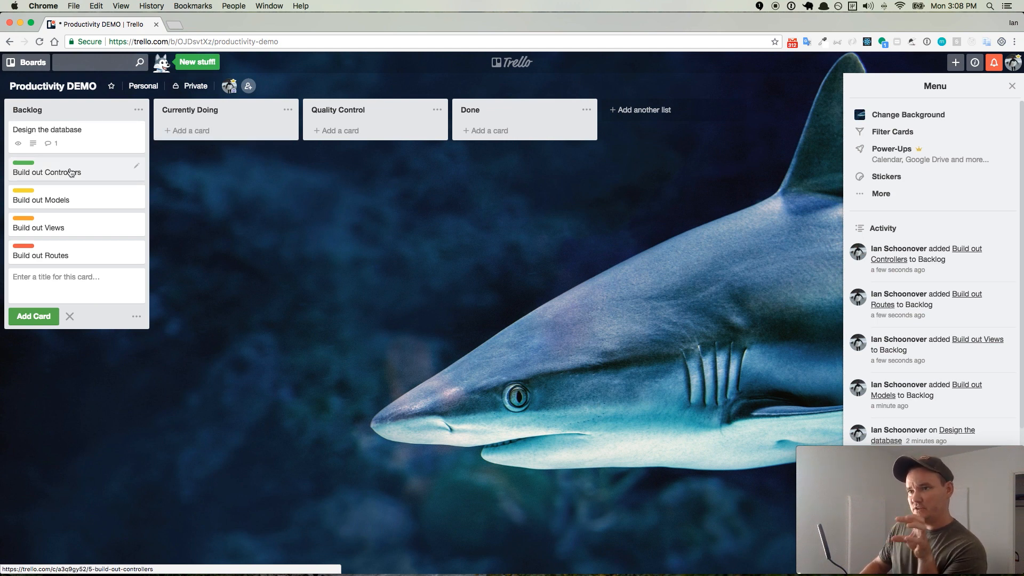
- Move Design the database through Currently Doing and Quality Control to Done, and move Build out Controllers to Currently Doing
{"action": "left_click_drag", "start_coordinate": [62, 136], "coordinate": [221, 138]}
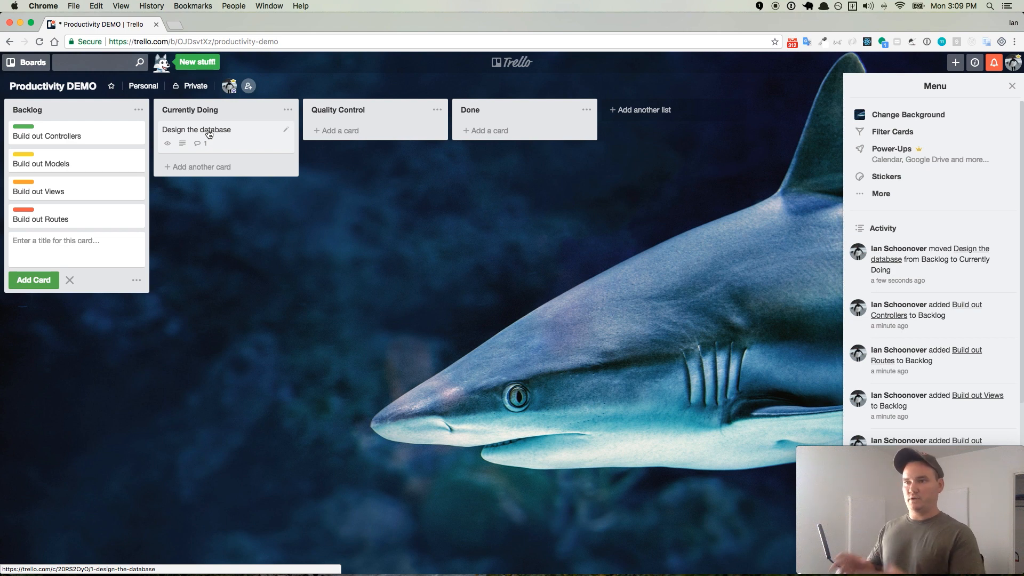
{"action": "left_click_drag", "start_coordinate": [209, 134], "coordinate": [357, 134]}
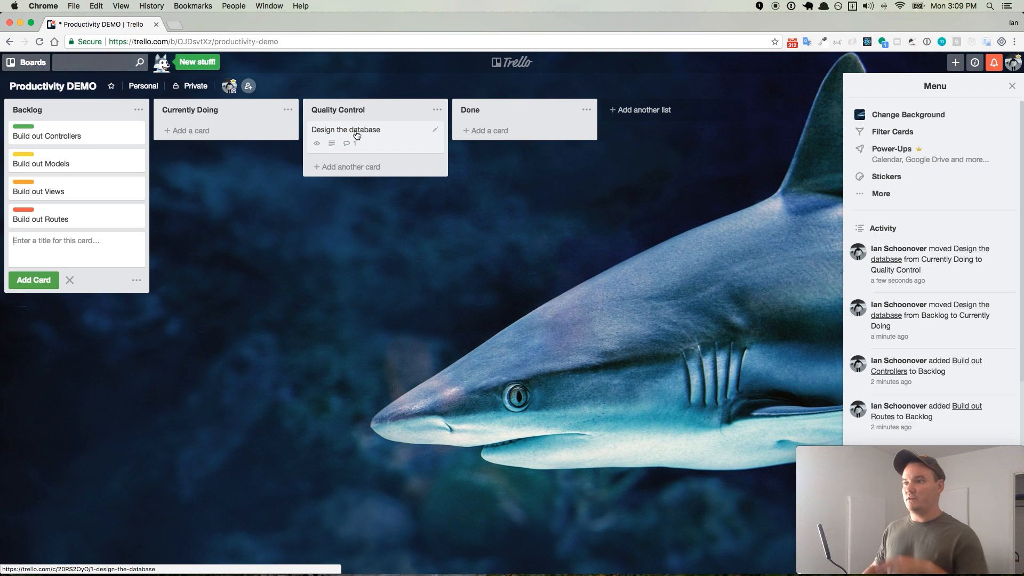
{"action": "left_click_drag", "start_coordinate": [357, 135], "coordinate": [499, 140]}
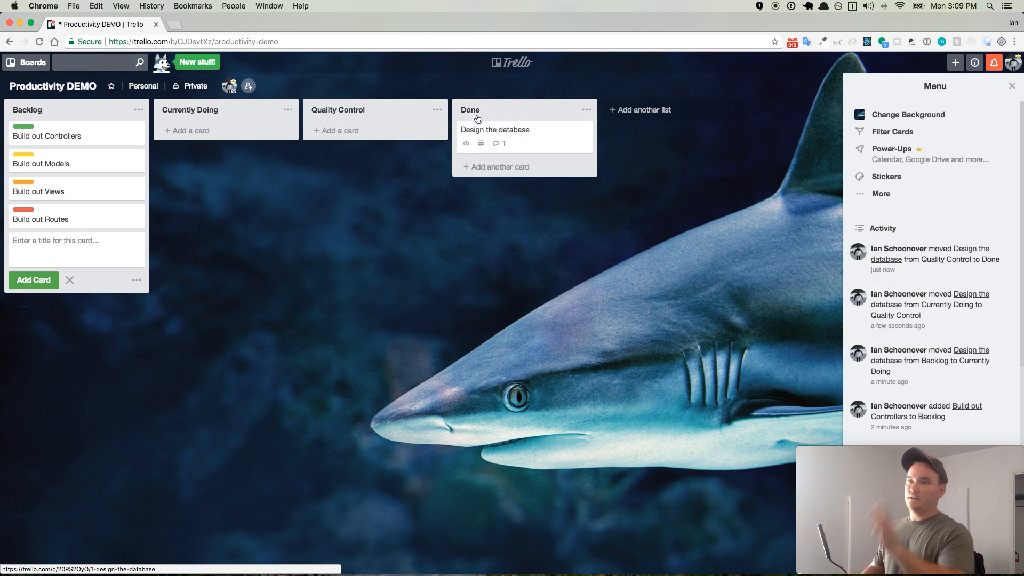
{"action": "left_click_drag", "start_coordinate": [67, 133], "coordinate": [220, 145]}
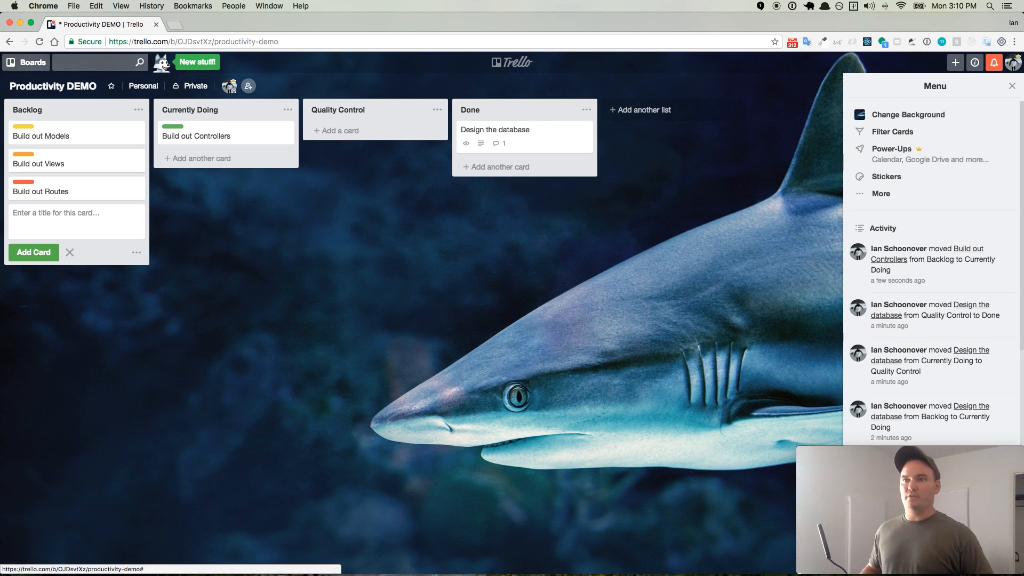
- Create a new private board titled "Personal ToDos" with the pink flower photo as its background
{"action": "left_click", "coordinate": [31, 62]}
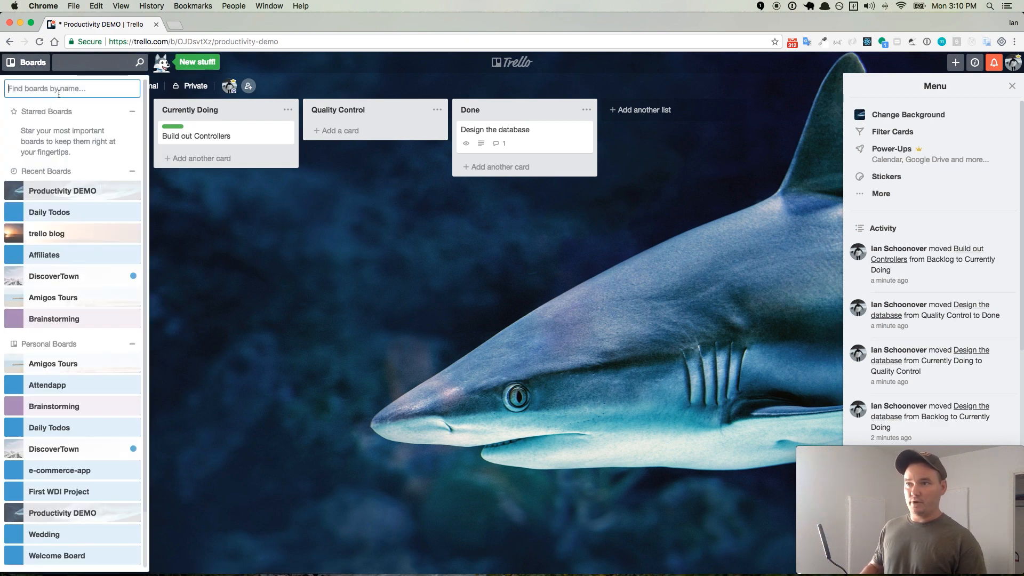
{"action": "scroll", "coordinate": [93, 393], "scroll_direction": "down", "scroll_amount": 3}
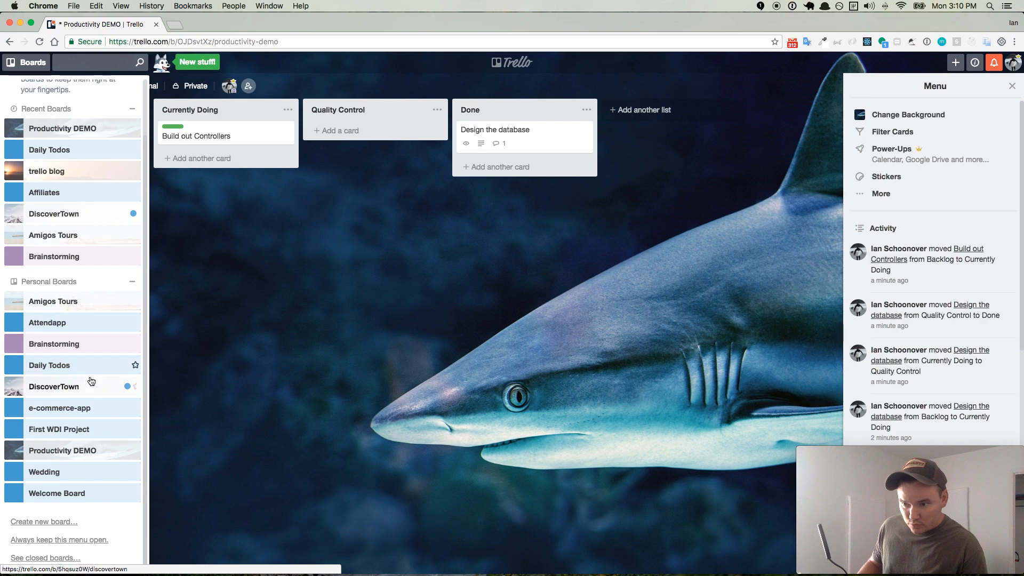
{"action": "left_click", "coordinate": [37, 521]}
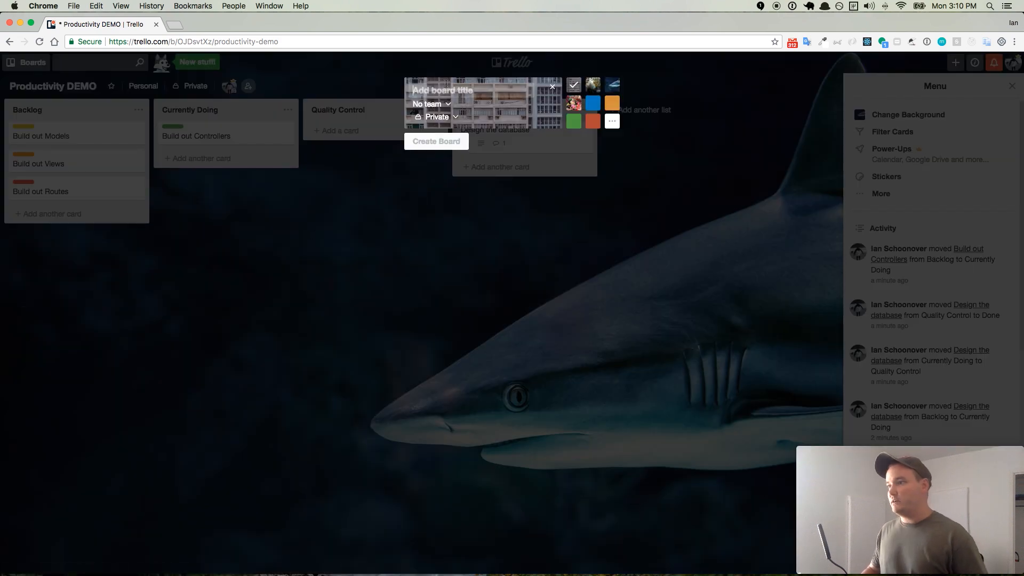
{"action": "left_click", "coordinate": [573, 103]}
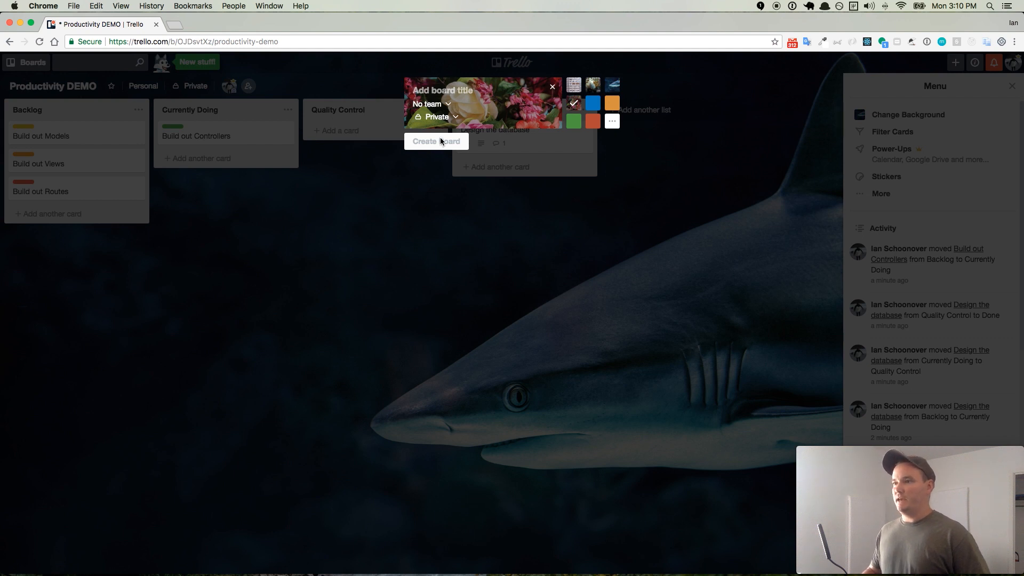
{"action": "left_click", "coordinate": [440, 92]}
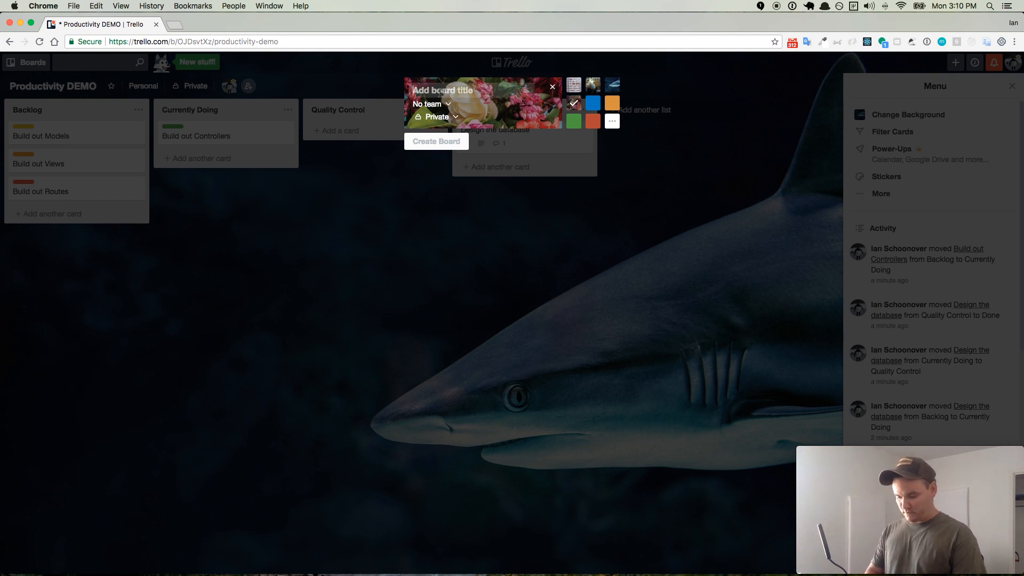
{"action": "type", "text": "Persona"}
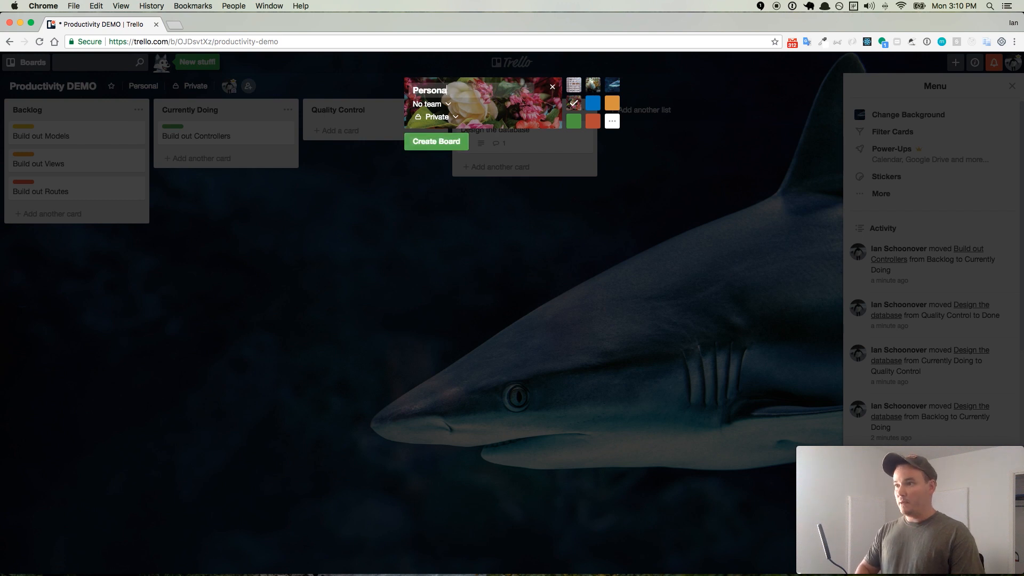
{"action": "type", "text": "l ToDos"}
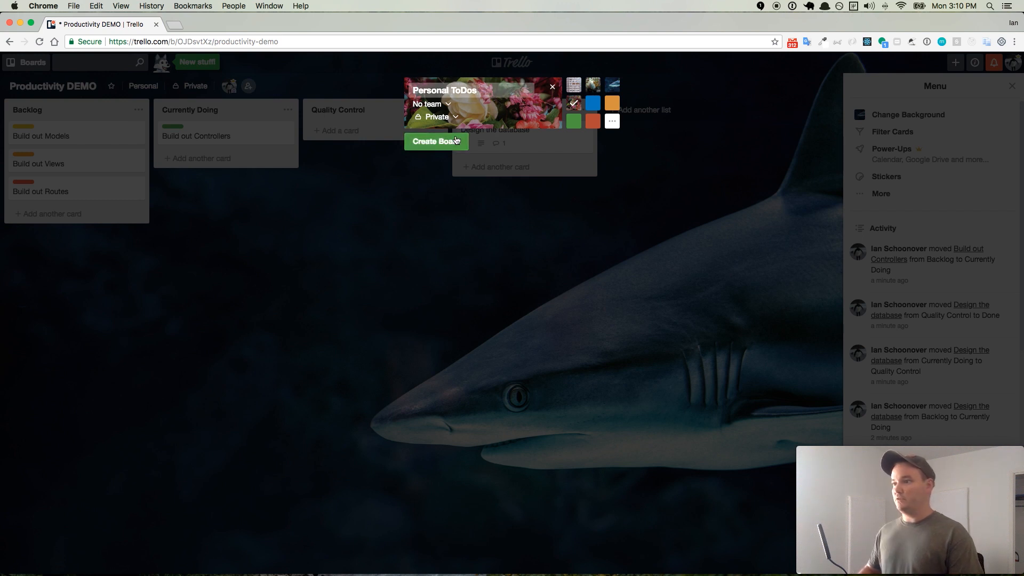
{"action": "left_click", "coordinate": [448, 142]}
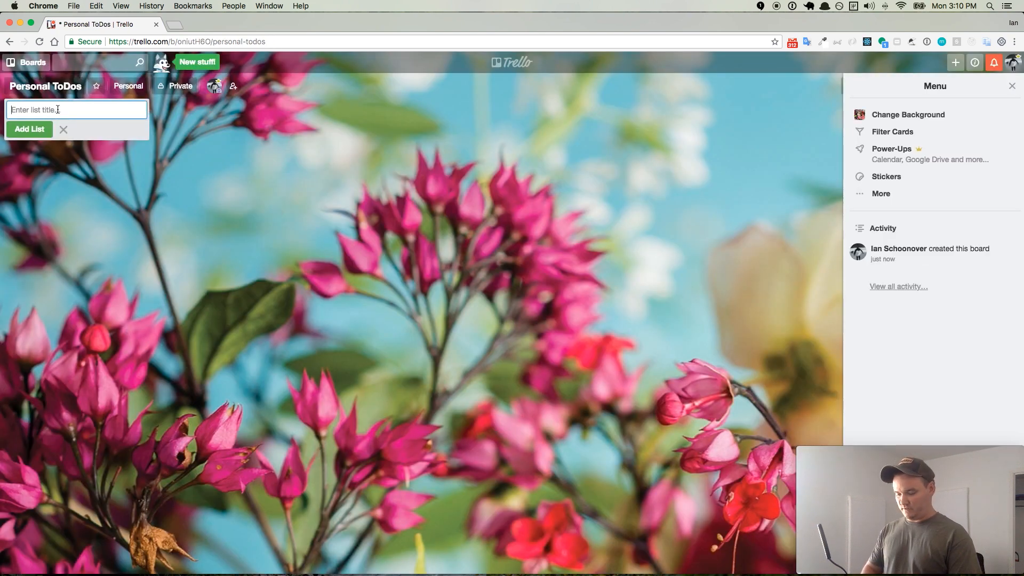
- Add three lists titled "Todo List", "Currently Doing" and "Done" to the Personal ToDos board
{"action": "type", "text": "Backlog"}
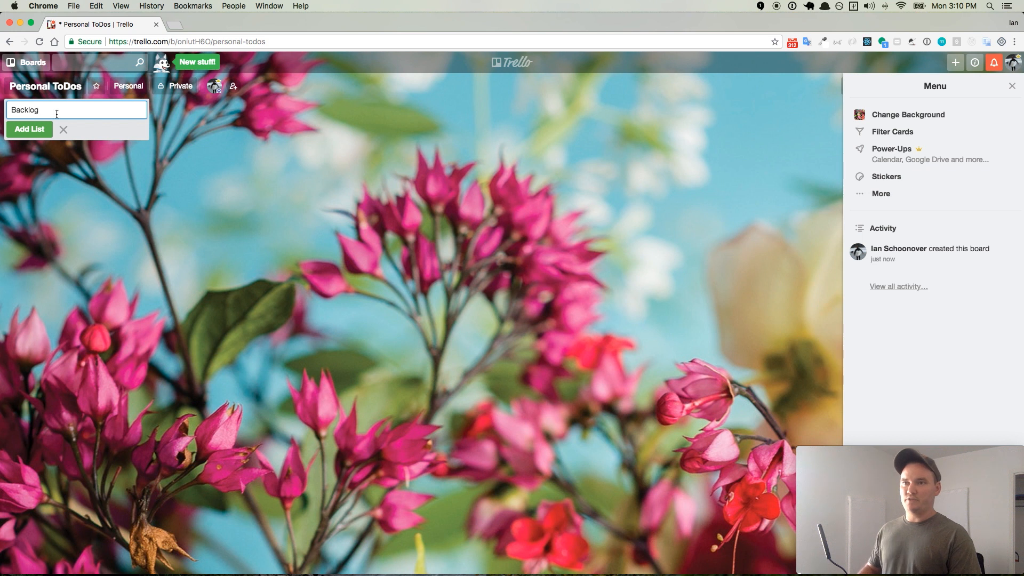
{"action": "key", "text": "super+a"}
{"action": "type", "text": "Todo List"}
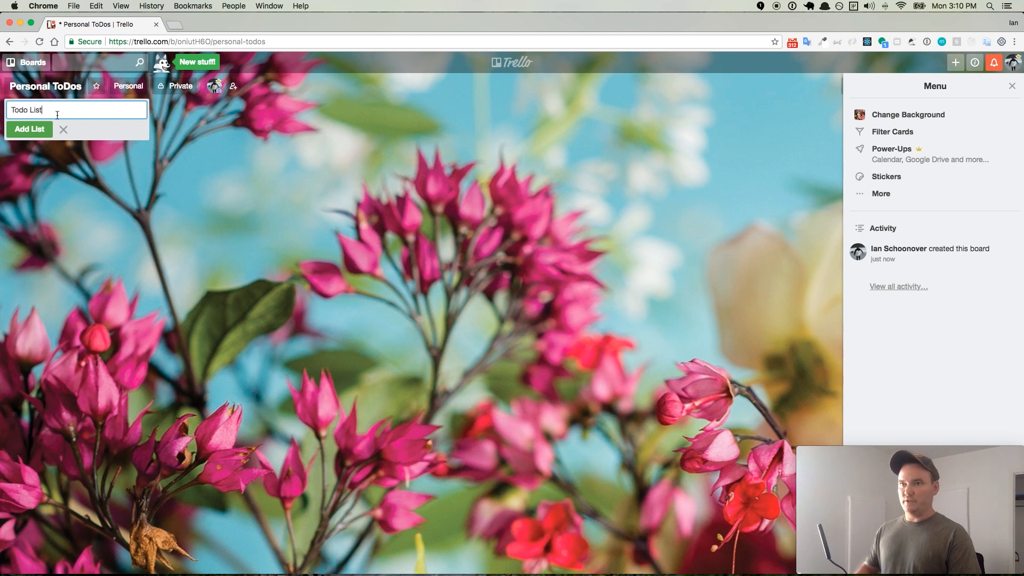
{"action": "left_click", "coordinate": [40, 129]}
{"action": "type", "text": "Cu"}
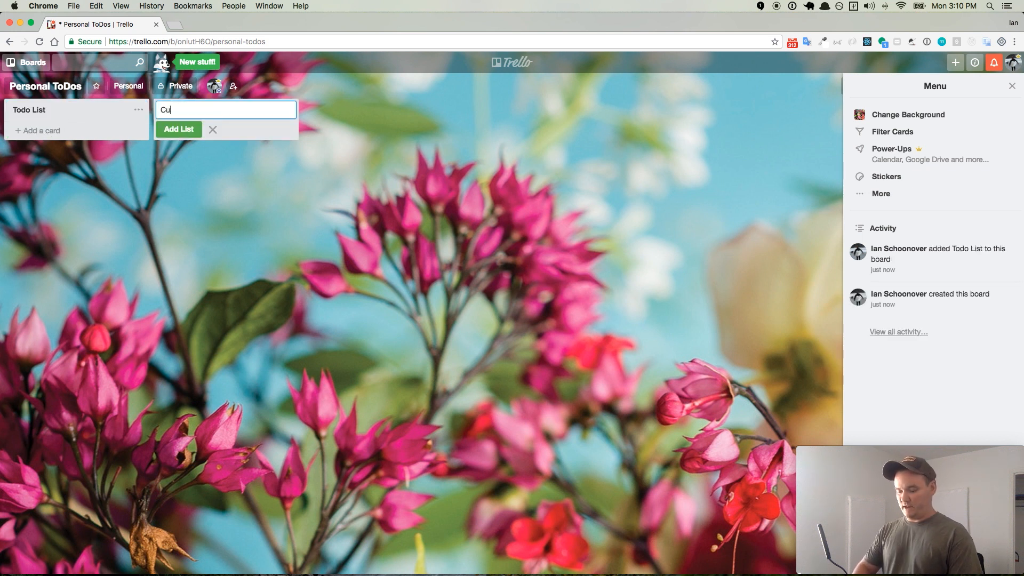
{"action": "type", "text": "rrently Doing"}
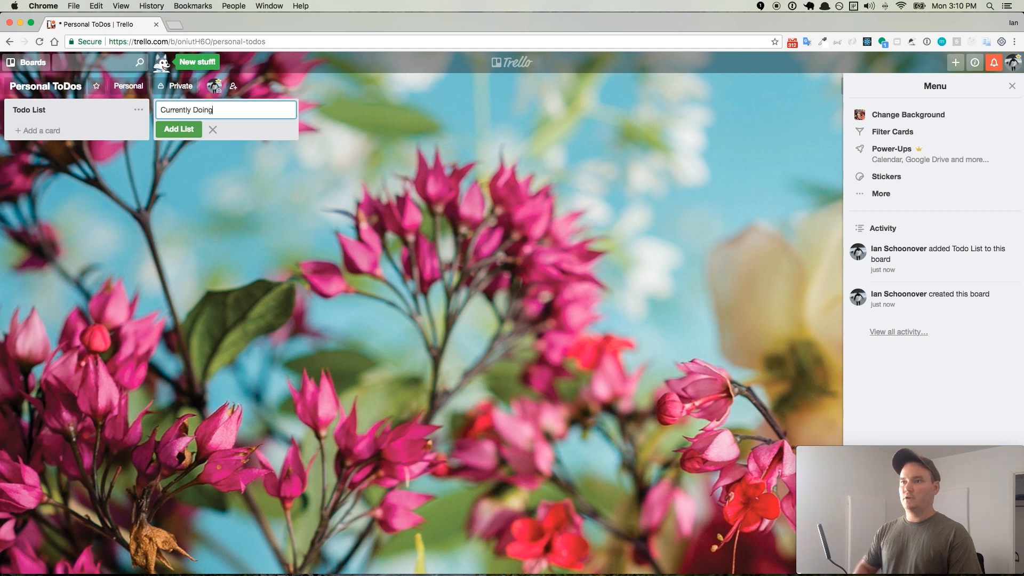
{"action": "left_click", "coordinate": [191, 131]}
{"action": "type", "text": "Done"}
{"action": "left_click", "coordinate": [330, 130]}
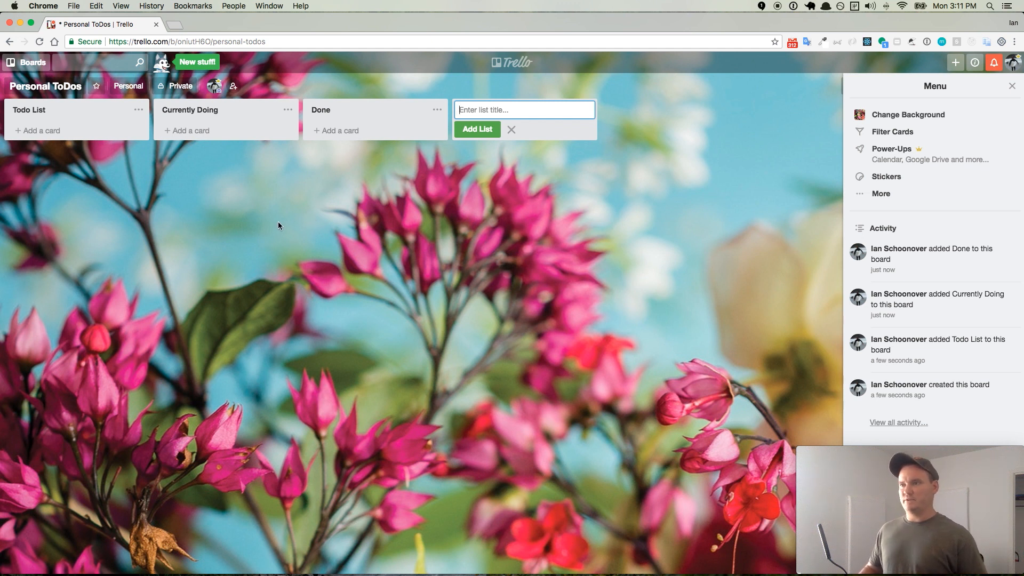
- Add a card titled "Go grocery shopping" to the Todo List and open its details
{"action": "left_click", "coordinate": [56, 131]}
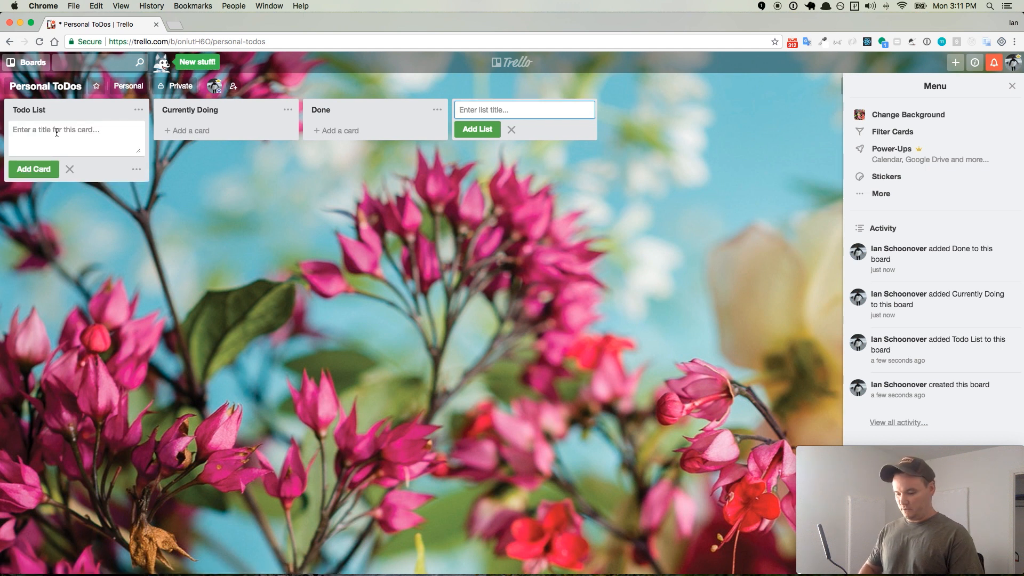
{"action": "type", "text": "Go grocery shopping"}
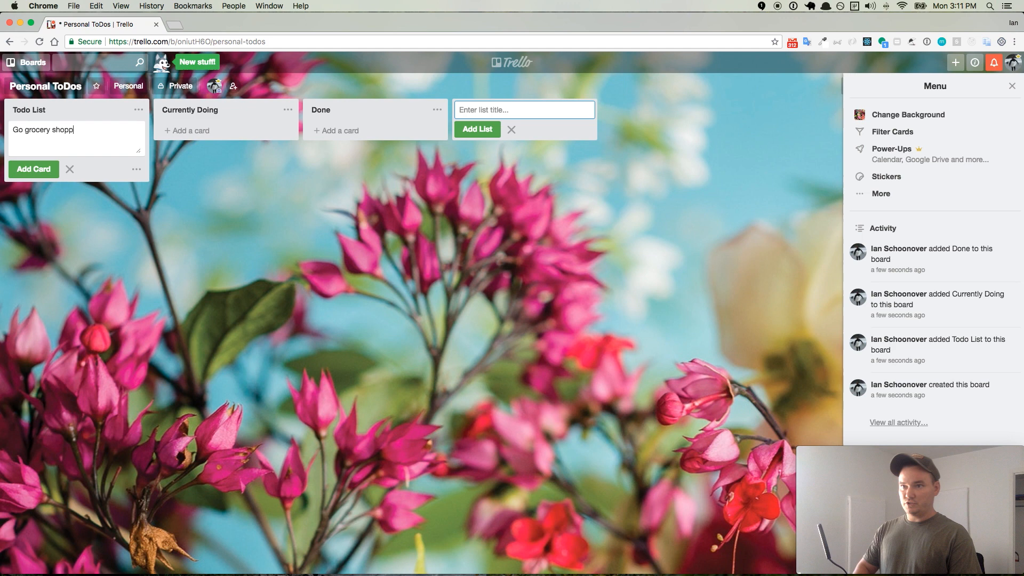
{"action": "key", "text": "Return"}
{"action": "left_click", "coordinate": [68, 132]}
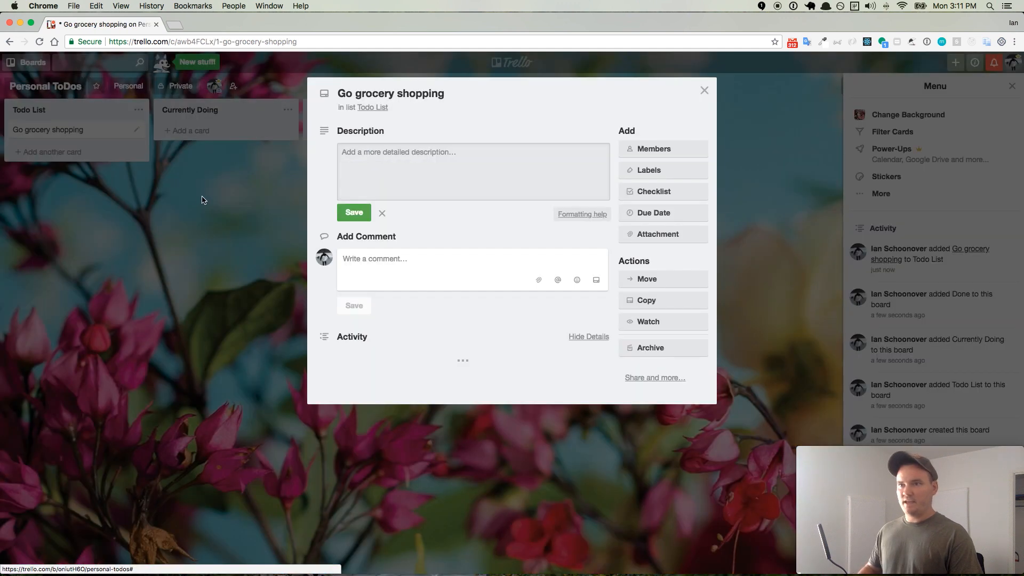
- Add a checklist to the Go grocery shopping card with the items Fruit, Meat, Cereal and Milk
{"action": "left_click", "coordinate": [653, 191]}
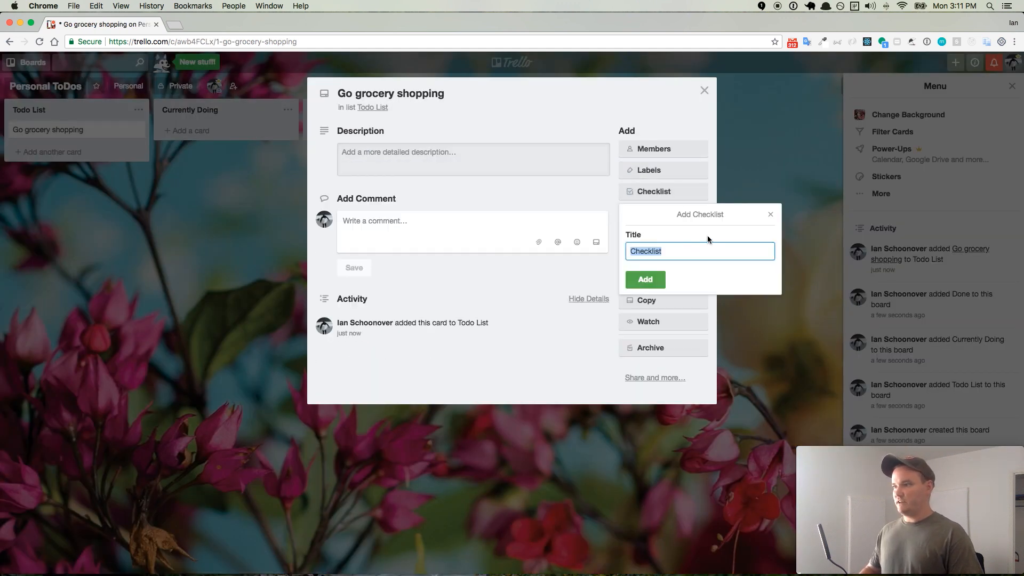
{"action": "left_click", "coordinate": [657, 274]}
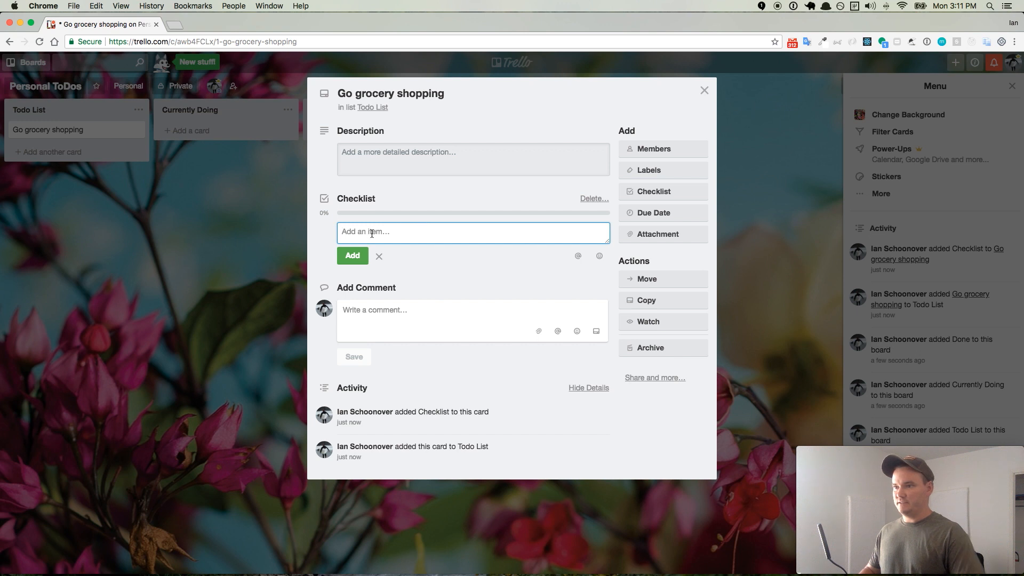
{"action": "type", "text": "Fruit"}
{"action": "left_click", "coordinate": [365, 255]}
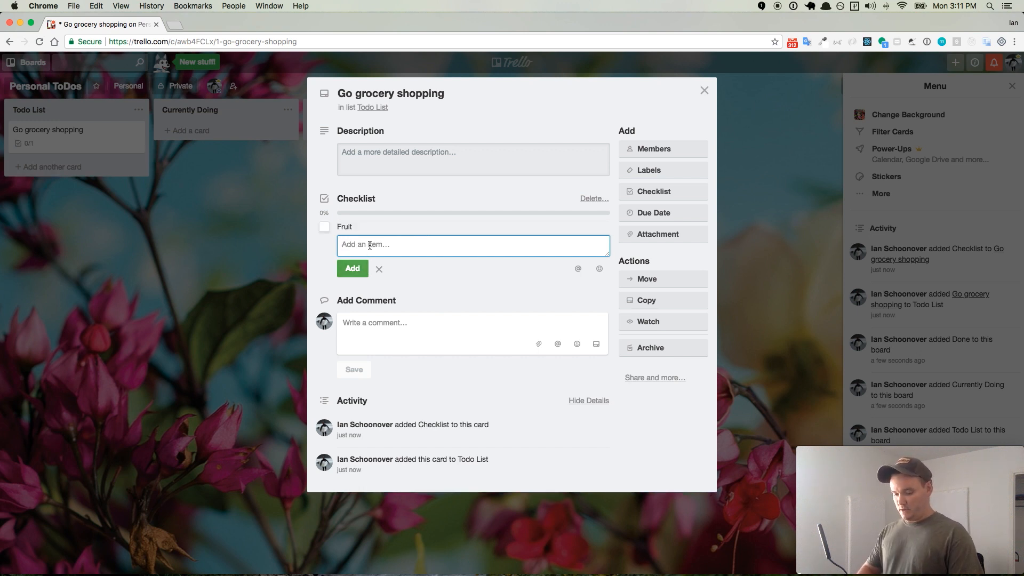
{"action": "type", "text": "Meat"}
{"action": "left_click", "coordinate": [363, 263]}
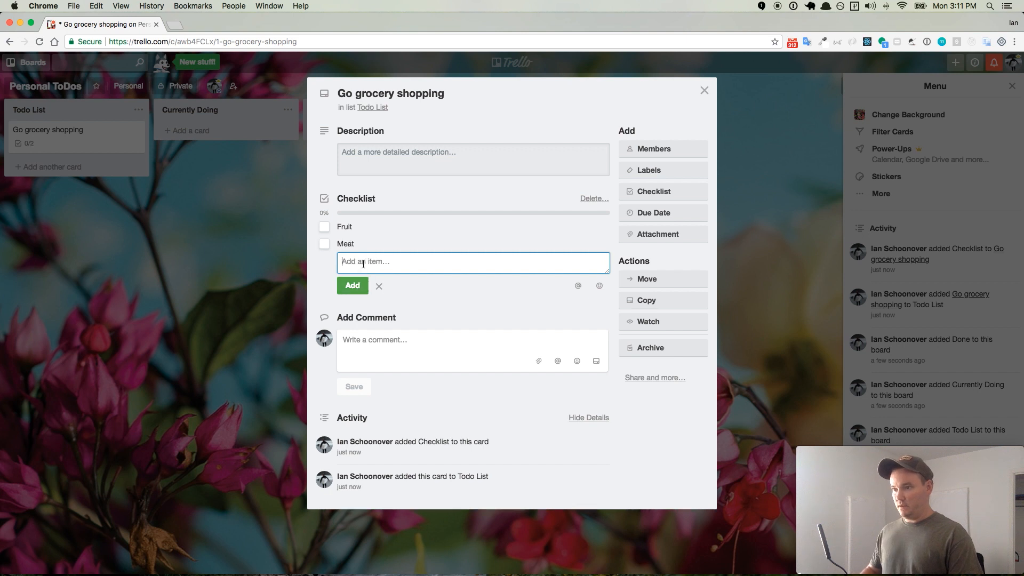
{"action": "type", "text": "Cereal"}
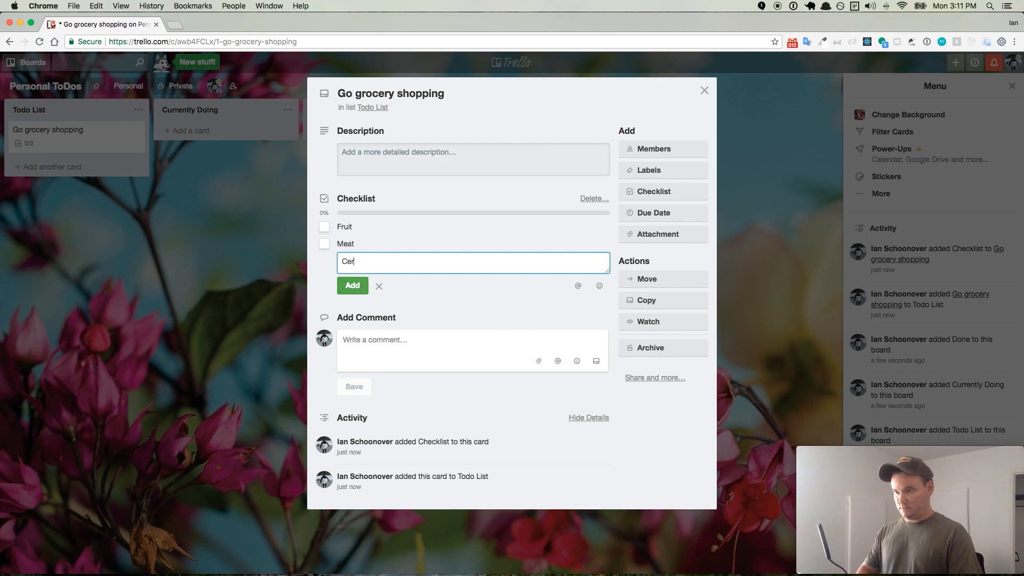
{"action": "left_click", "coordinate": [361, 282]}
{"action": "type", "text": "Milk"}
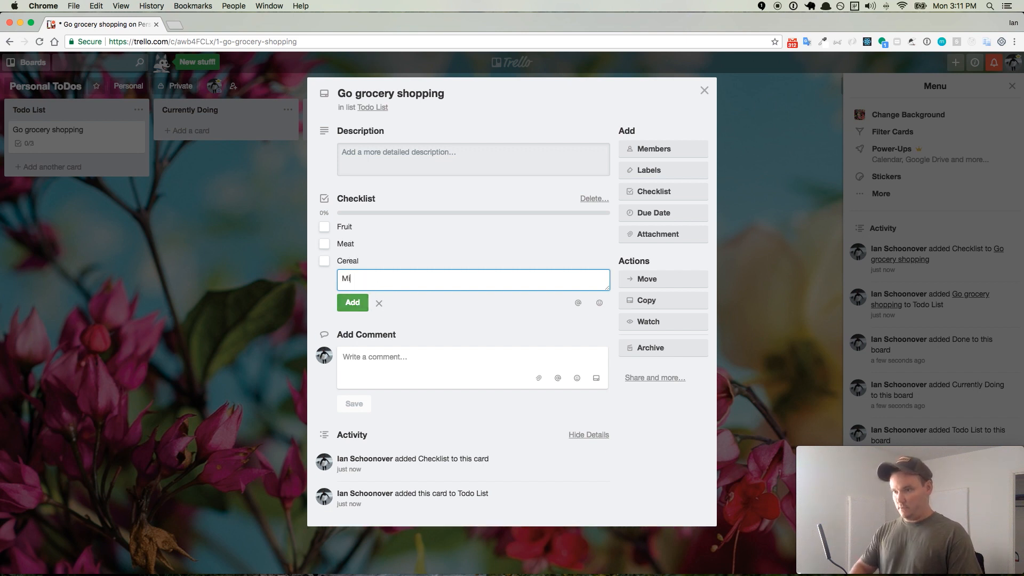
{"action": "left_click", "coordinate": [354, 302]}
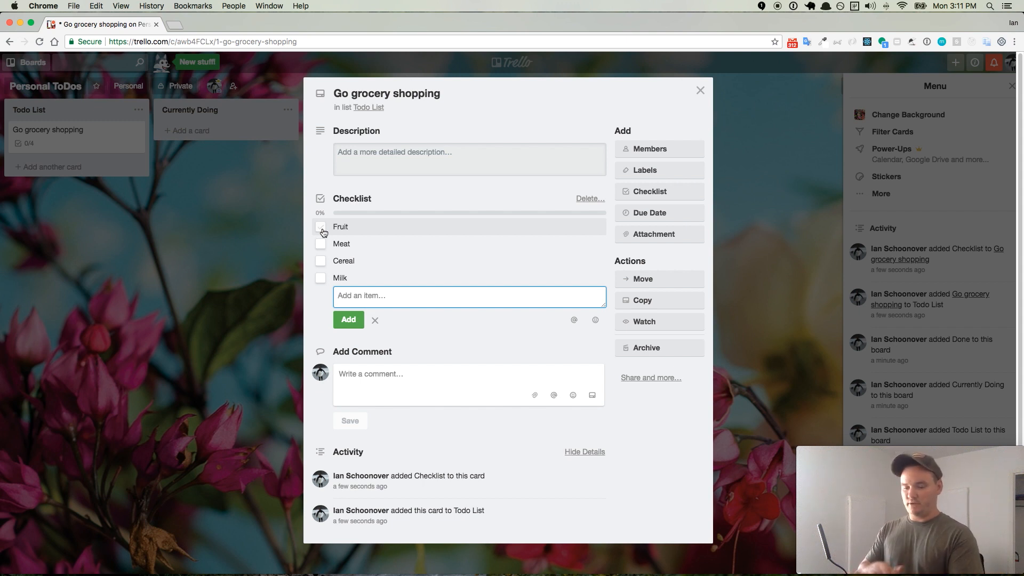
- Close the card's details and move Go grocery shopping through Currently Doing to Done
{"action": "left_click", "coordinate": [67, 142]}
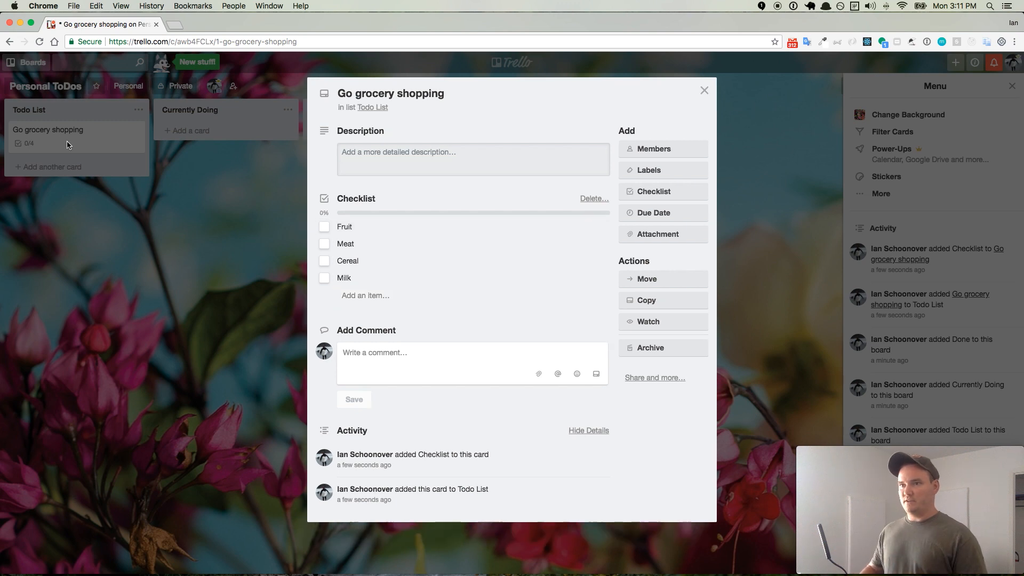
{"action": "left_click", "coordinate": [92, 134]}
{"action": "left_click_drag", "start_coordinate": [62, 133], "coordinate": [246, 162]}
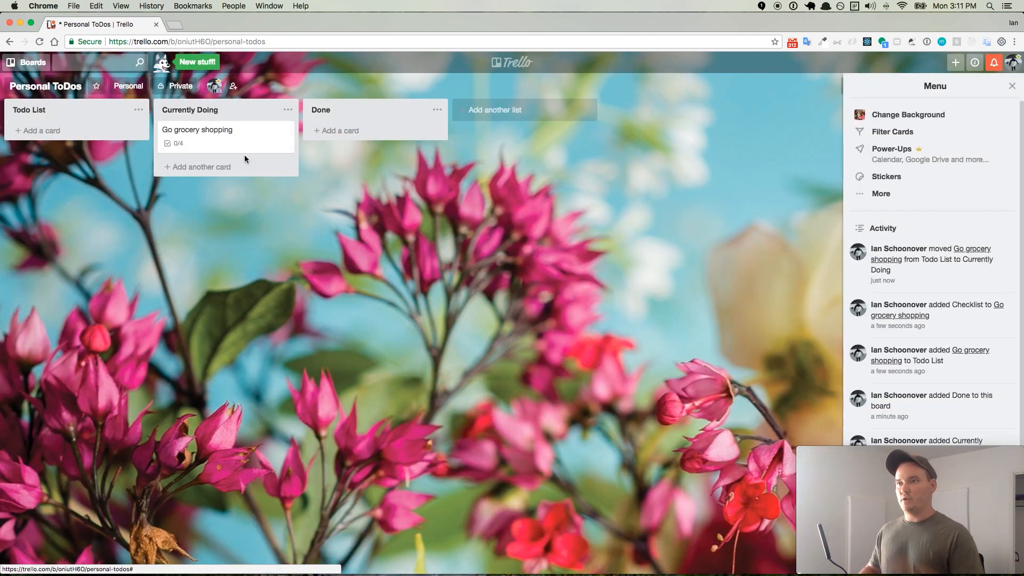
{"action": "left_click_drag", "start_coordinate": [205, 133], "coordinate": [352, 137]}
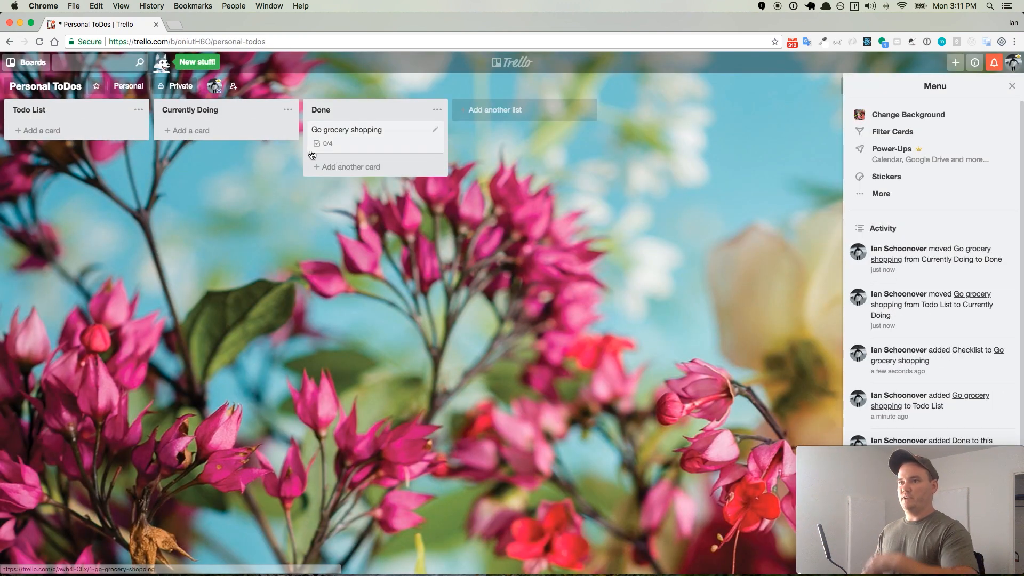